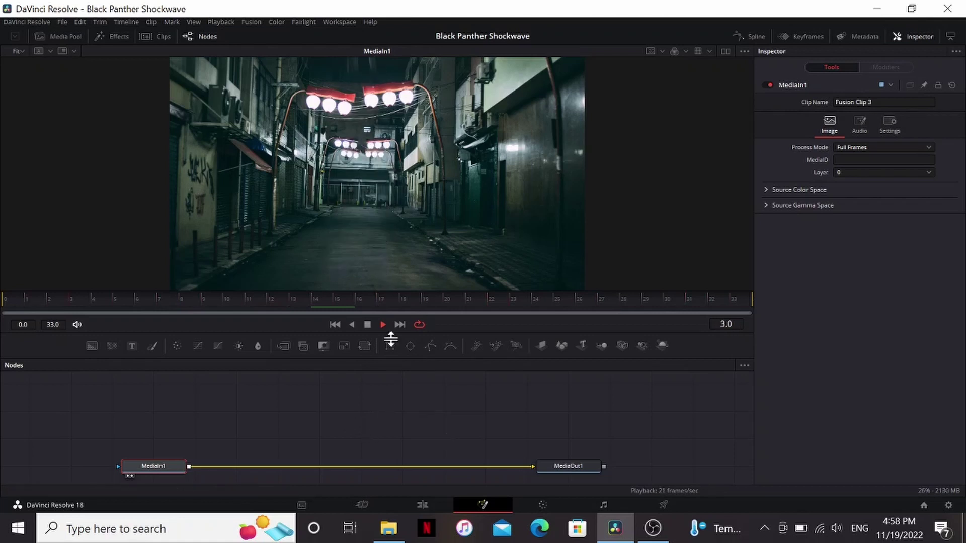
# Add a Shape 3D node to the node graph, view it on its own and change its shape to Sphere
pyautogui.press('space')
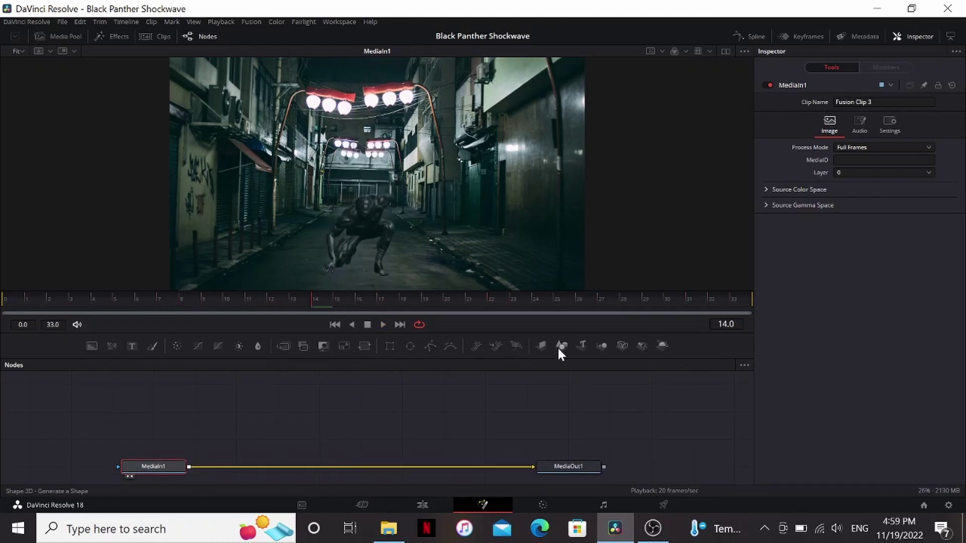
pyautogui.moveTo(557, 348); pyautogui.dragTo(309, 390)
pyautogui.press('1')
pyautogui.click(850, 129)
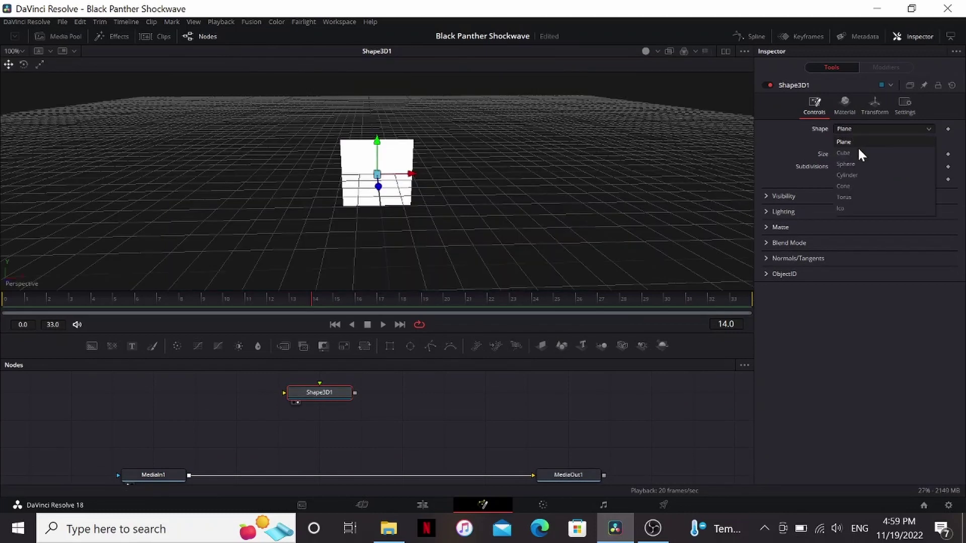
pyautogui.click(849, 163)
pyautogui.moveTo(464, 197)
pyautogui.mouseDown()
pyautogui.moveTo(467, 167)
pyautogui.moveTo(456, 192)
pyautogui.mouseUp()
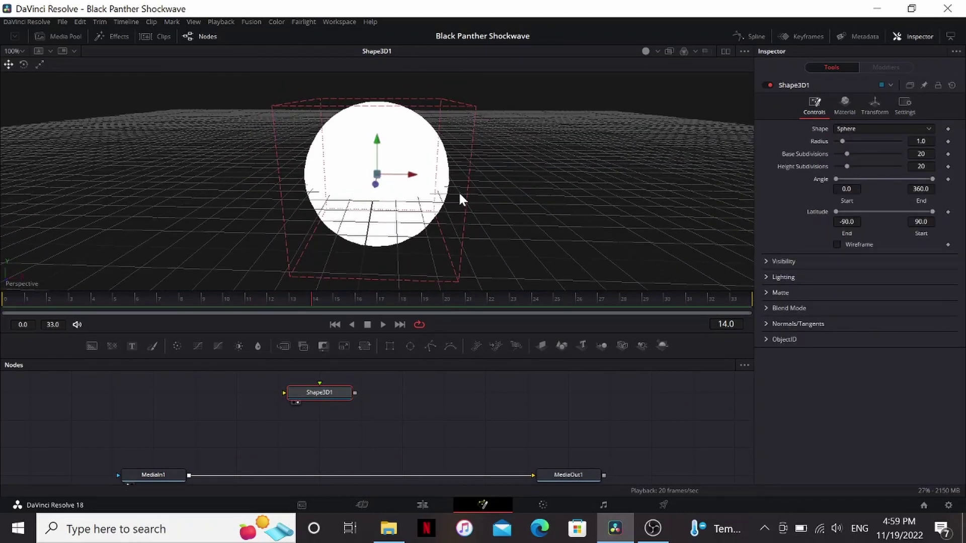
# Cut the sphere down to an upper half dome by setting the lower Latitude limit to 0
pyautogui.moveTo(846, 211); pyautogui.dragTo(888, 211)
pyautogui.click(856, 221)
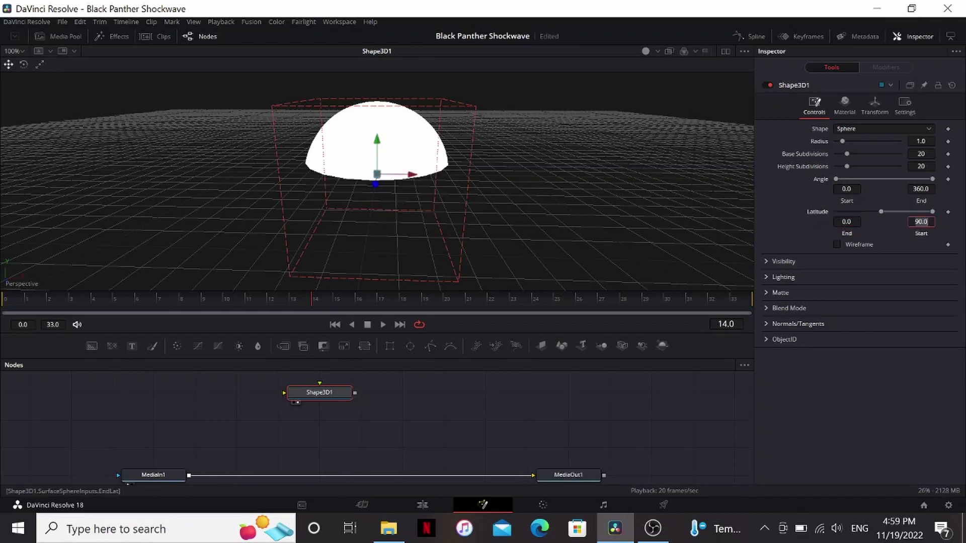
pyautogui.write('0')
pyautogui.press('Return')
pyautogui.moveTo(506, 179)
pyautogui.mouseDown()
pyautogui.moveTo(499, 117)
pyautogui.moveTo(506, 170)
pyautogui.mouseUp()
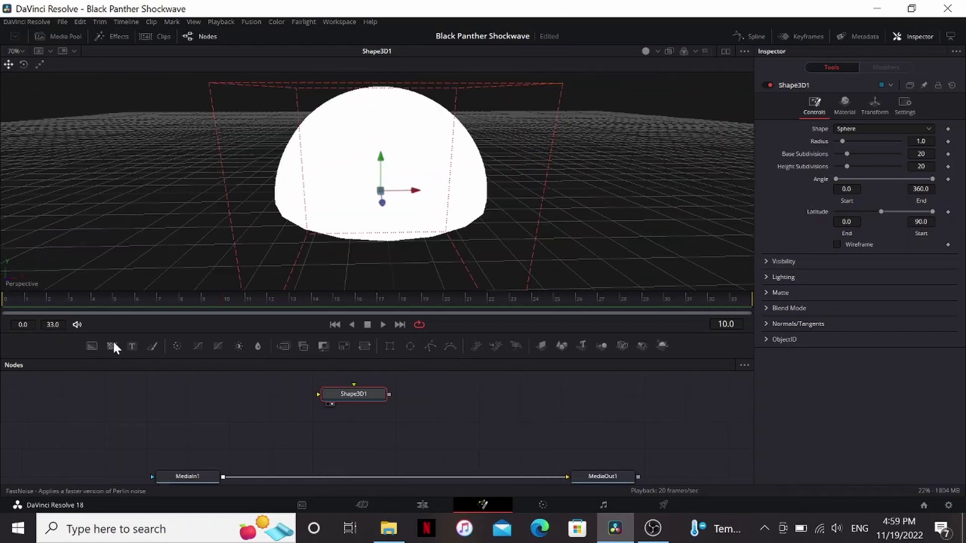
# Feed a FastNoise node into the shape as its texture and show the noise beside the dome in dual viewers
pyautogui.moveTo(112, 346); pyautogui.dragTo(342, 393)
pyautogui.click(725, 51)
pyautogui.press('1')
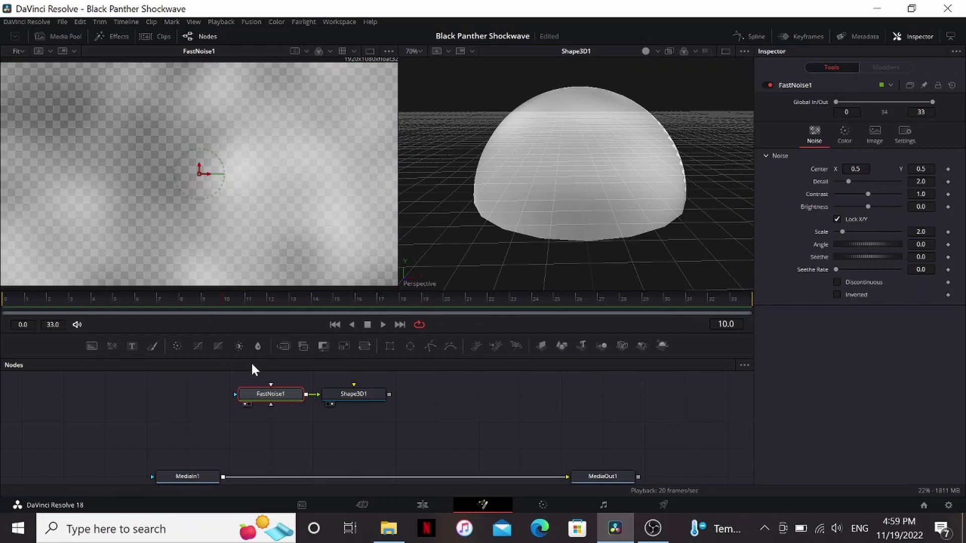
# Switch the 3D viewer's transparency method to Quick Sort so the dome's inside can be seen
pyautogui.moveTo(606, 209); pyautogui.dragTo(597, 182)
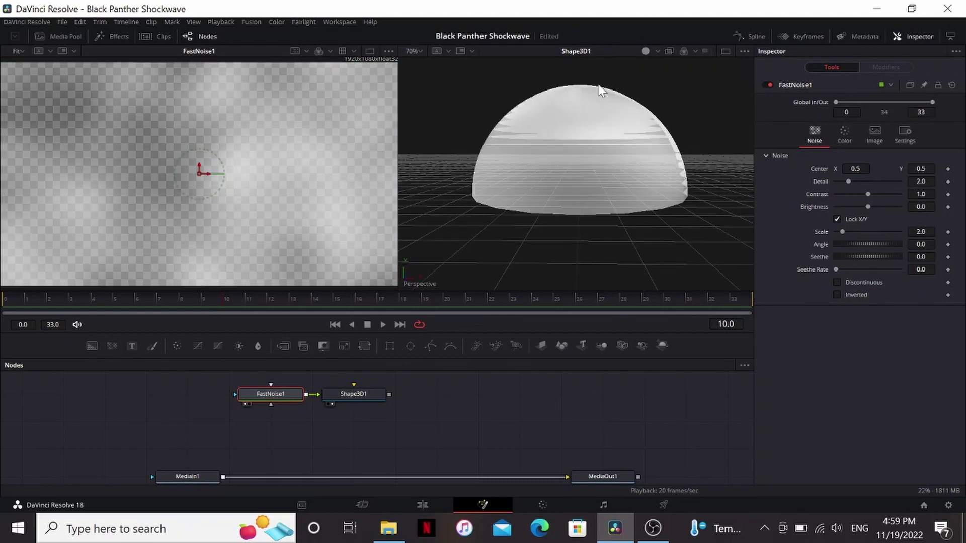
pyautogui.rightClick(635, 216)
pyautogui.moveTo(700, 289)
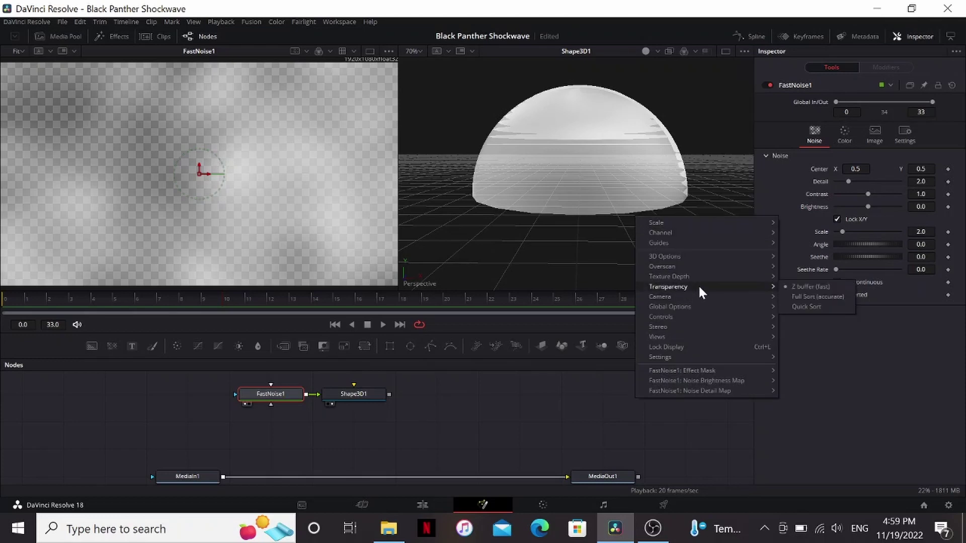
pyautogui.click(791, 304)
pyautogui.moveTo(561, 184); pyautogui.dragTo(551, 213)
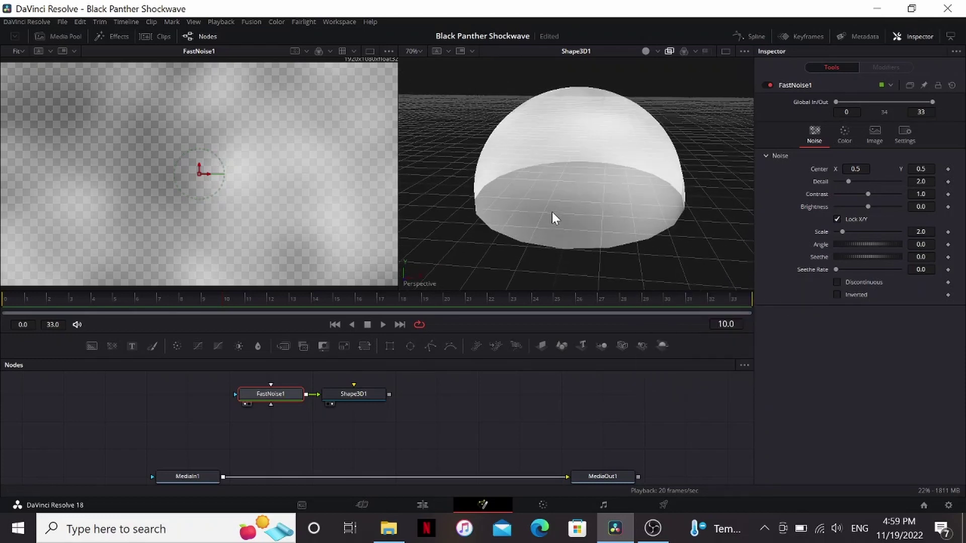
# Raise the noise's Detail to 10 and its Scale to 20
pyautogui.moveTo(849, 181); pyautogui.dragTo(933, 175)
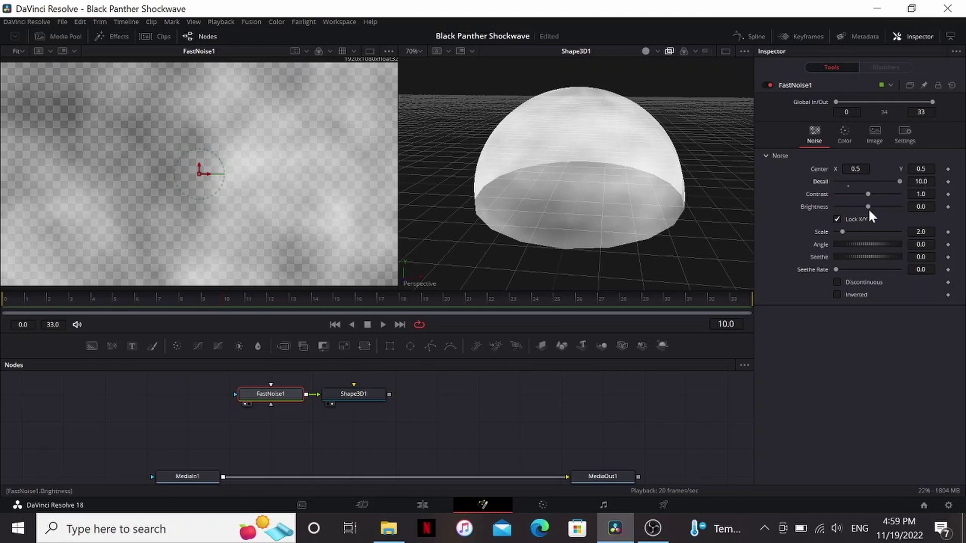
pyautogui.moveTo(843, 231); pyautogui.dragTo(936, 217)
# Switch the noise color to Gradient and set fully transparent black stops tightly around the white one, the outer at about 0.57, for thin lines
pyautogui.click(845, 135)
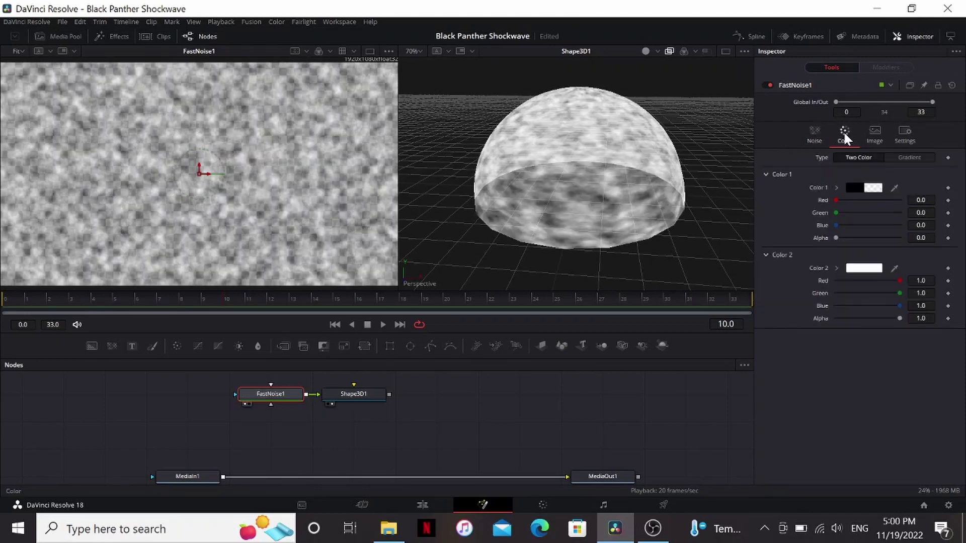
pyautogui.click(896, 158)
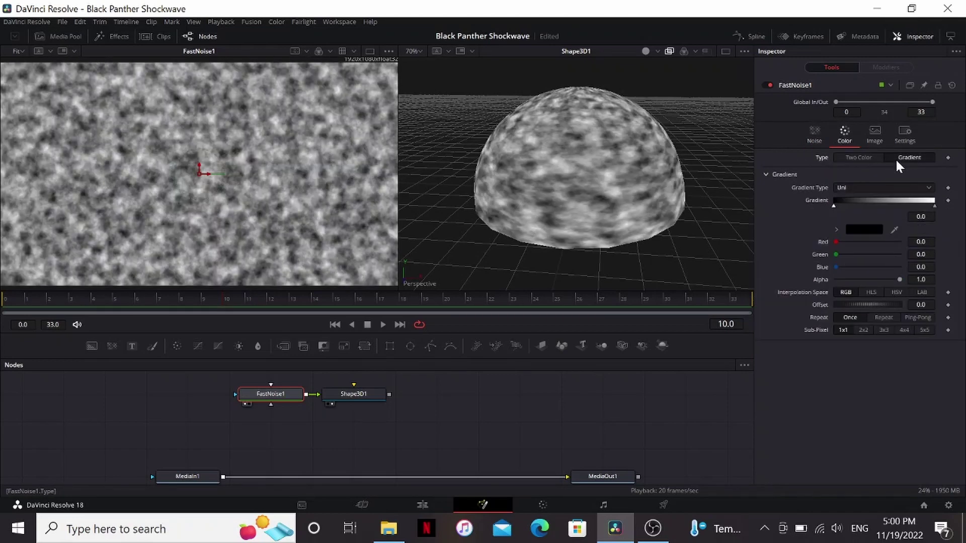
pyautogui.moveTo(900, 279); pyautogui.dragTo(802, 279)
pyautogui.moveTo(934, 205); pyautogui.dragTo(885, 207)
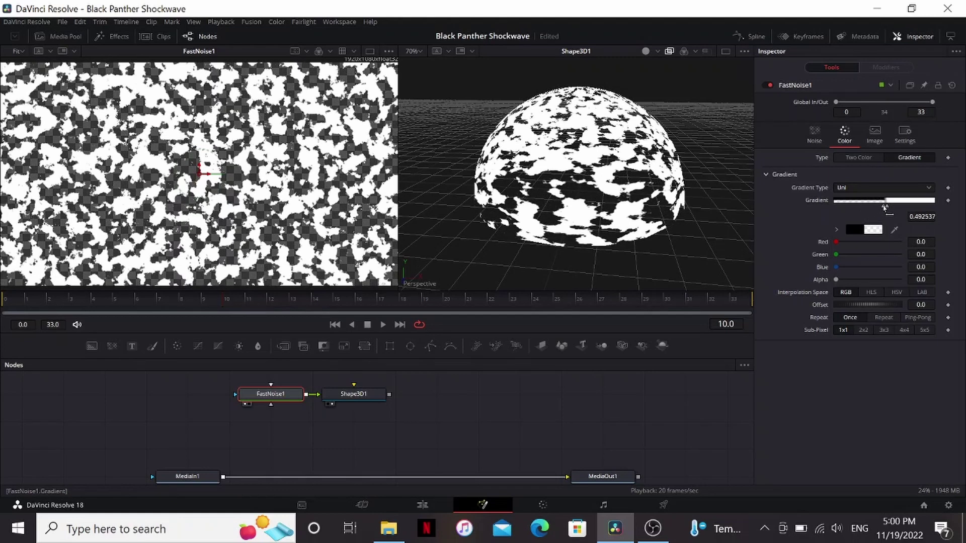
pyautogui.moveTo(861, 205); pyautogui.dragTo(892, 210)
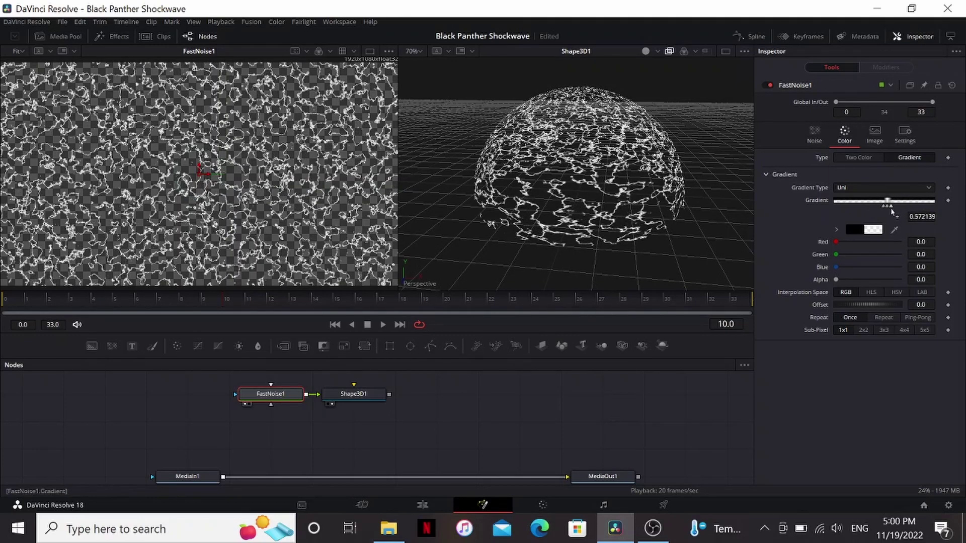
# Recolor the gradient's white middle stop to purple and turn on Discontinuous for the noise
pyautogui.moveTo(672, 188); pyautogui.dragTo(678, 211)
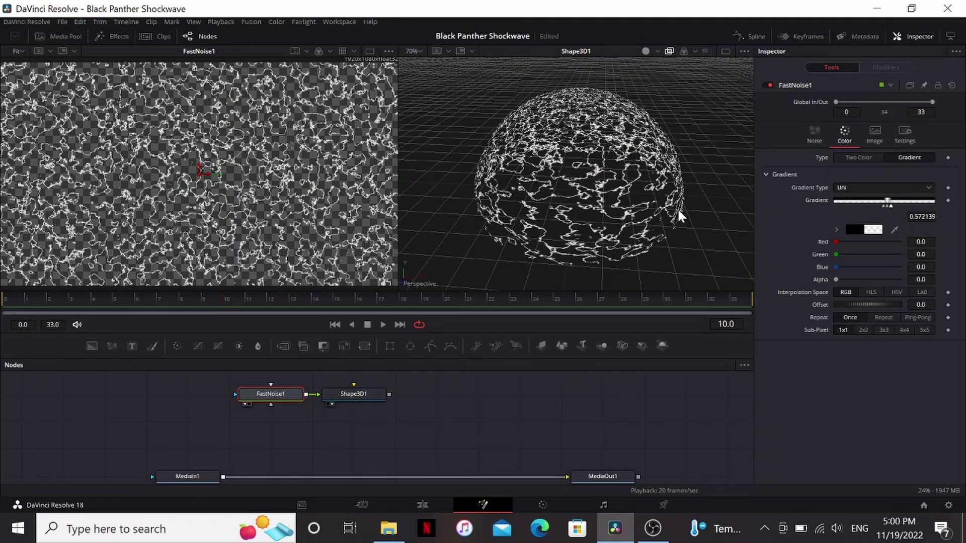
pyautogui.click(894, 206)
pyautogui.click(835, 231)
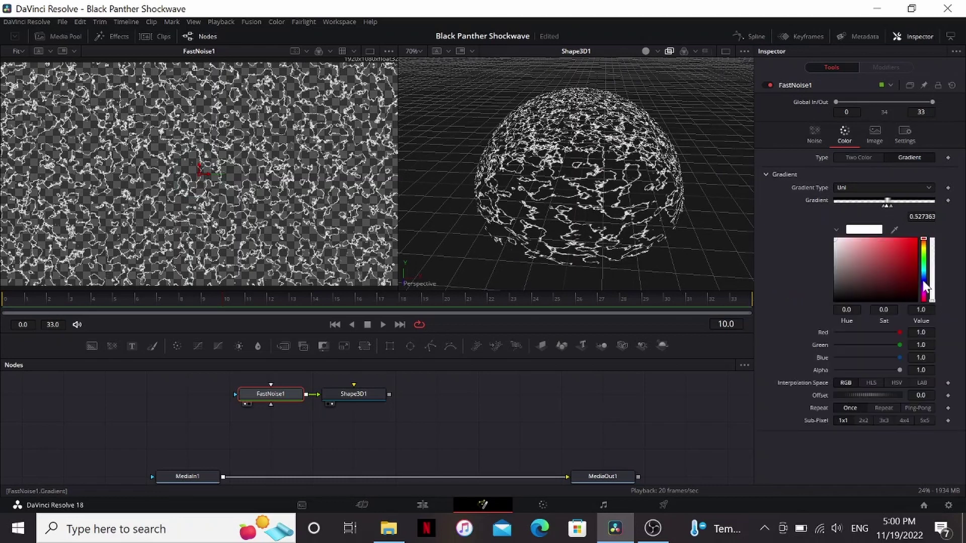
pyautogui.moveTo(921, 280); pyautogui.dragTo(922, 285)
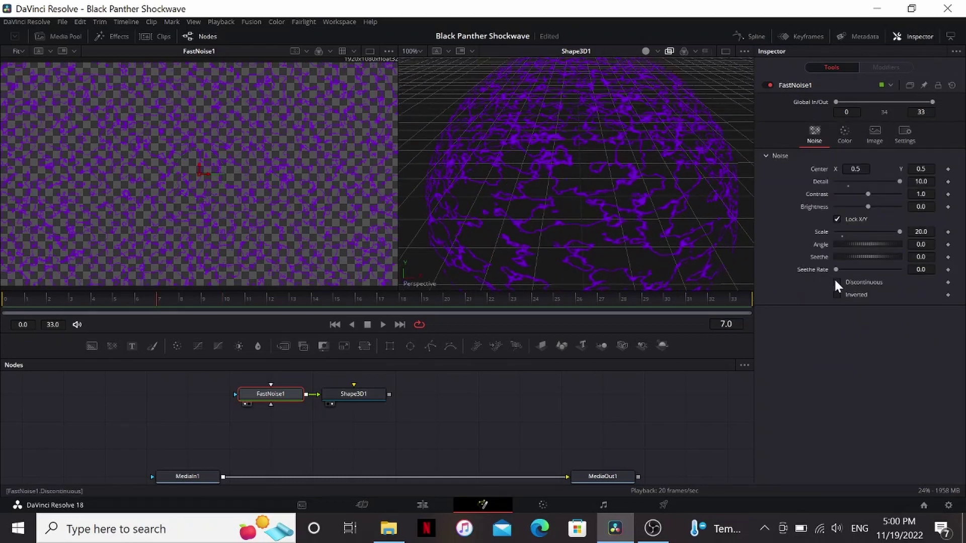
pyautogui.click(836, 282)
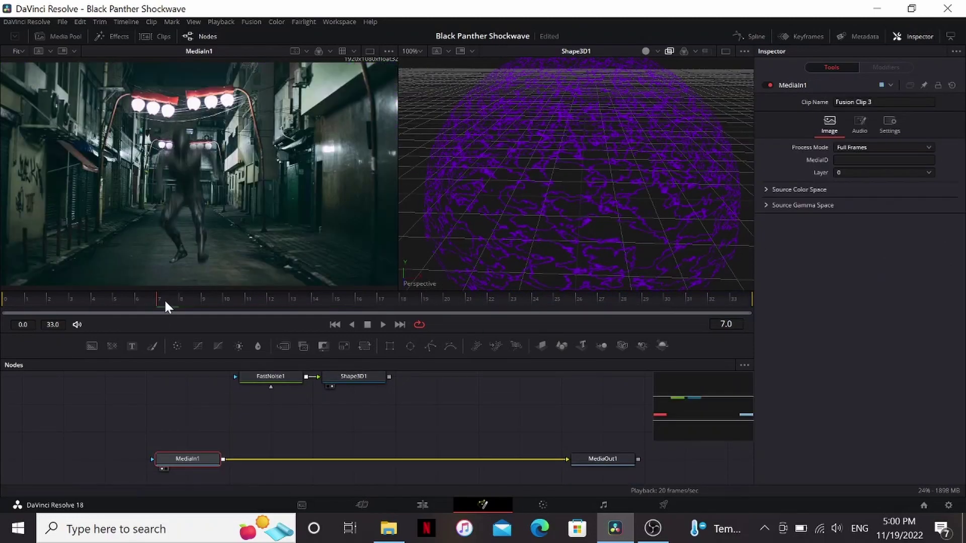
# Keyframe the dome's Radius from 0 at frame 7 to 2 at frame 27
pyautogui.moveTo(164, 301)
pyautogui.mouseDown()
pyautogui.moveTo(89, 319)
pyautogui.moveTo(163, 308)
pyautogui.mouseUp()
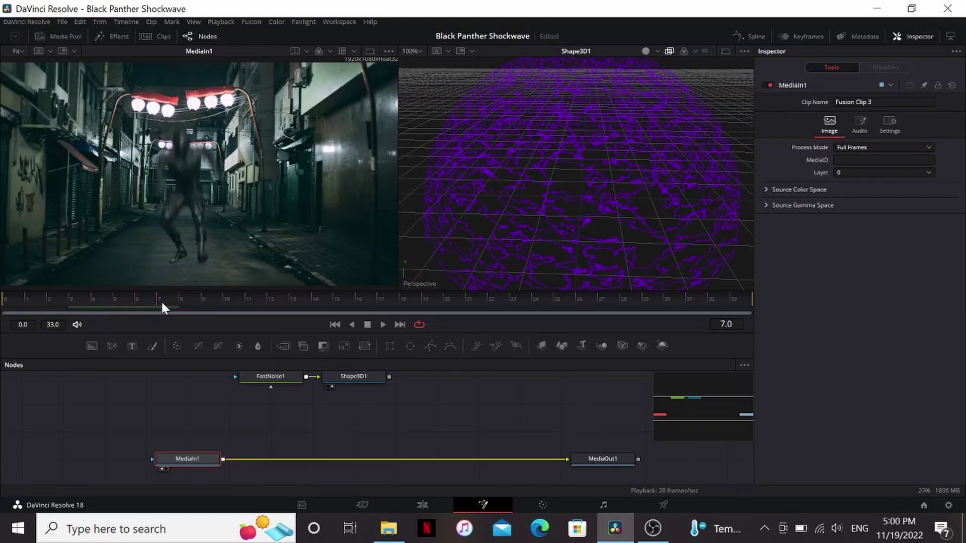
pyautogui.click(374, 381)
pyautogui.moveTo(844, 140); pyautogui.dragTo(797, 144)
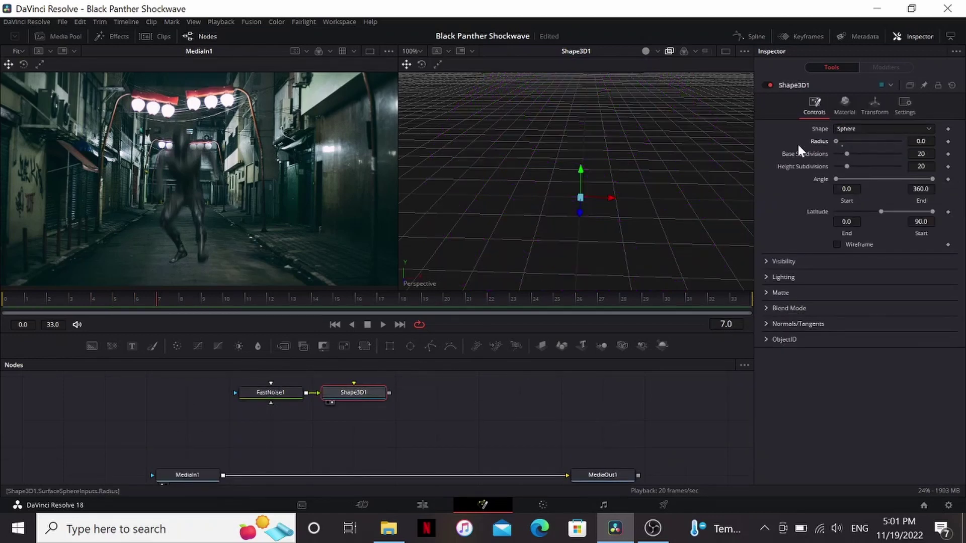
pyautogui.click(948, 142)
pyautogui.moveTo(337, 312); pyautogui.dragTo(535, 314)
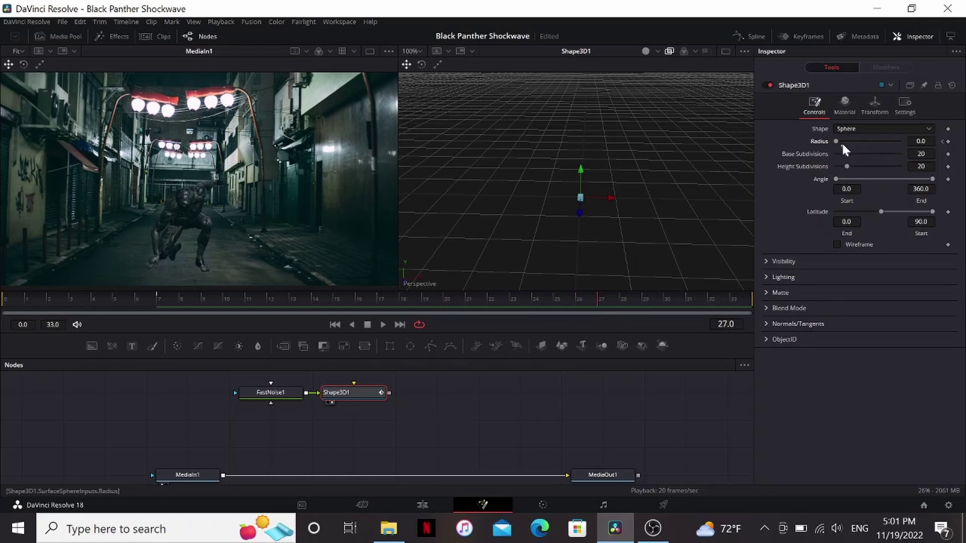
pyautogui.doubleClick(920, 142)
pyautogui.write('2')
pyautogui.press('Return')
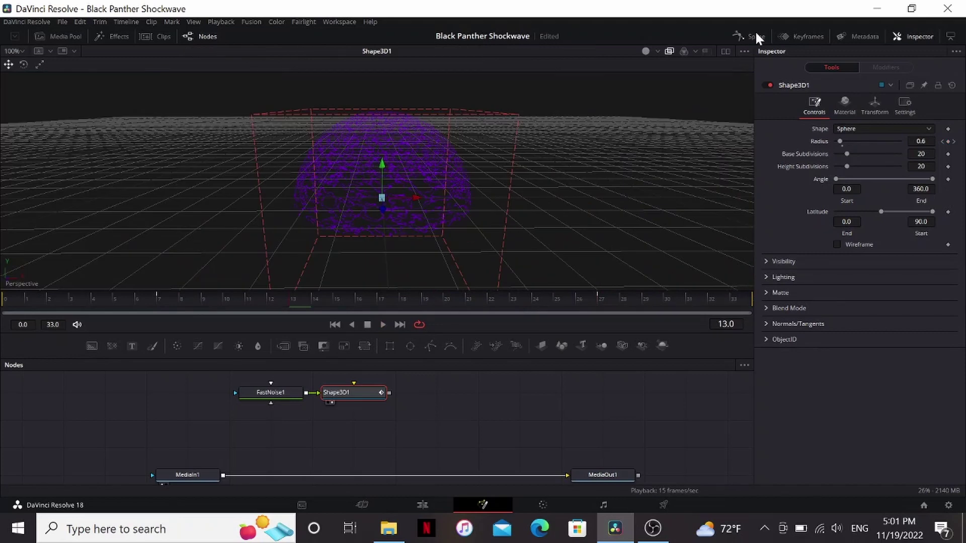
# Display the Radius curve in the spline editor, smooth both keyframes and steepen the first handle so the growth starts fast
pyautogui.click(750, 36)
pyautogui.click(745, 366)
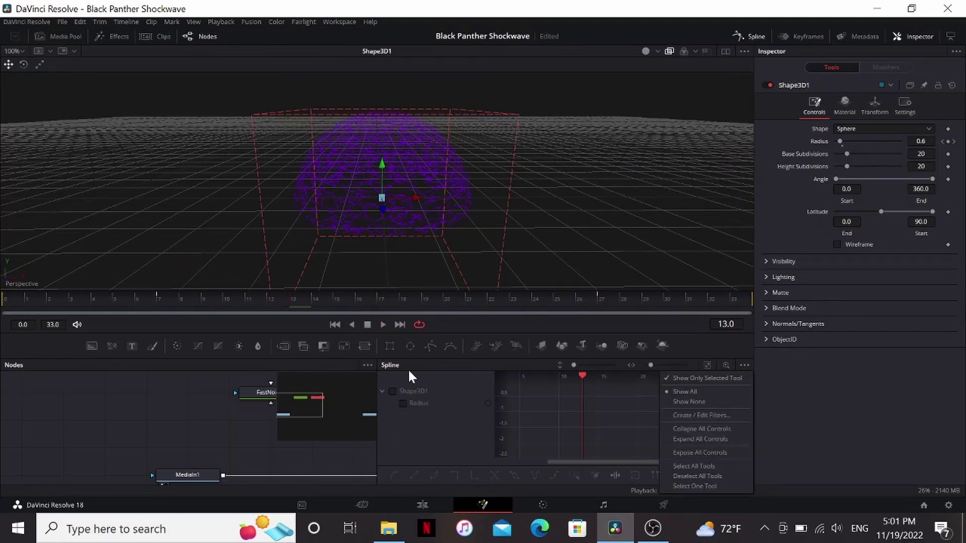
pyautogui.click(392, 392)
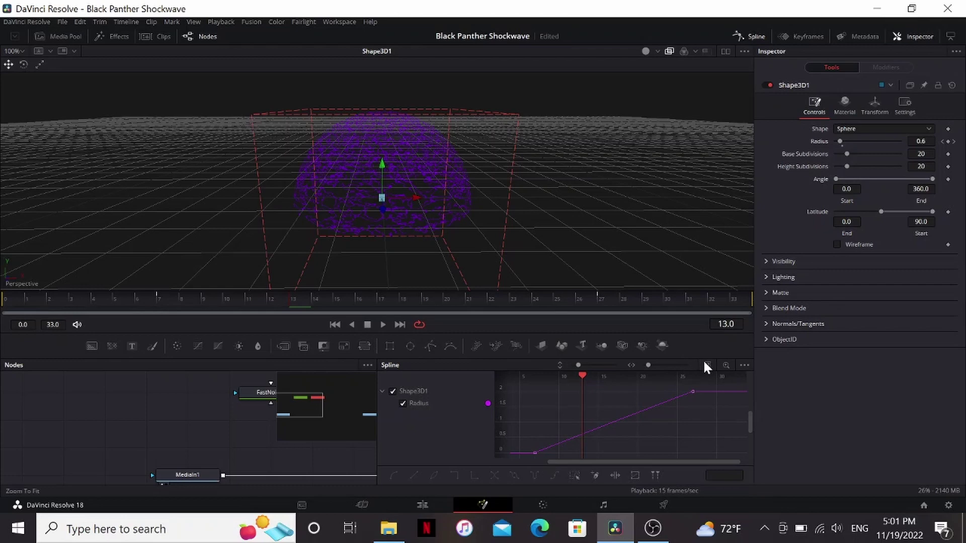
pyautogui.moveTo(702, 359); pyautogui.dragTo(696, 292)
pyautogui.click(707, 289)
pyautogui.moveTo(524, 309); pyautogui.dragTo(760, 455)
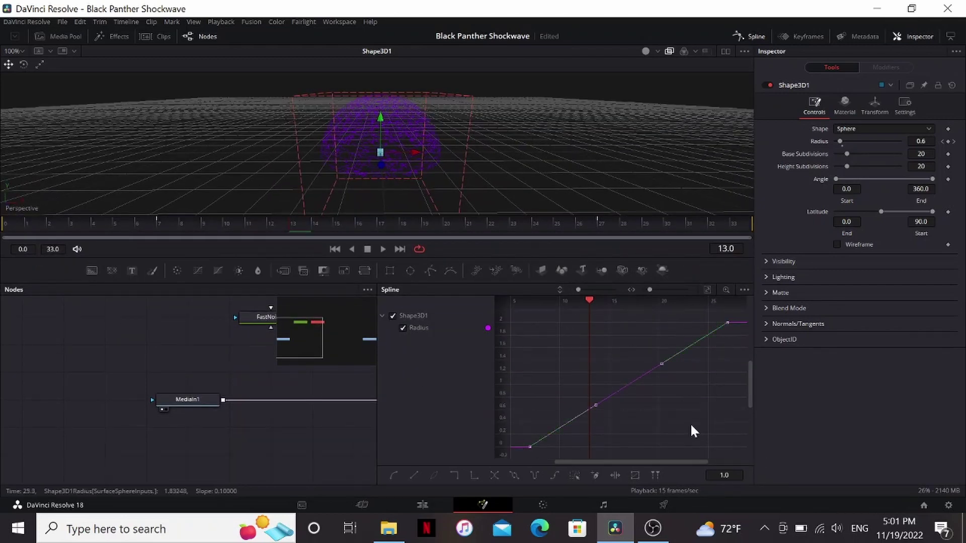
pyautogui.hotkey('shift', 's')
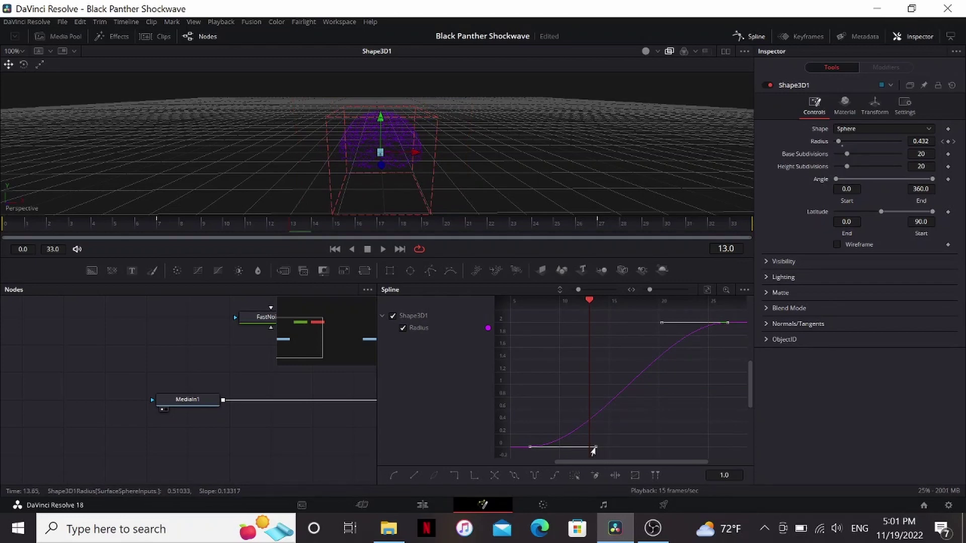
pyautogui.moveTo(596, 447); pyautogui.dragTo(539, 383)
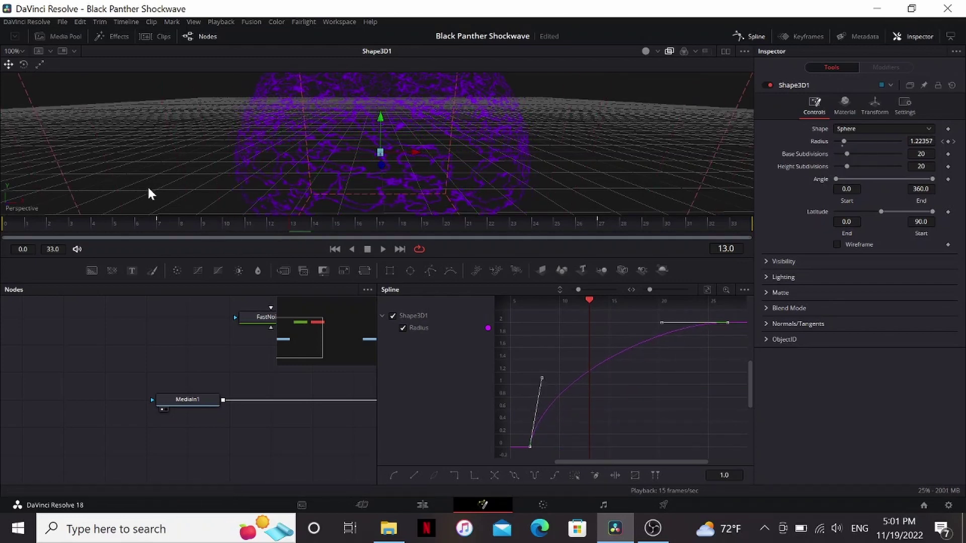
# Play back the dome's growth from before its first keyframe to check the timing
pyautogui.click(146, 224)
pyautogui.press('space')
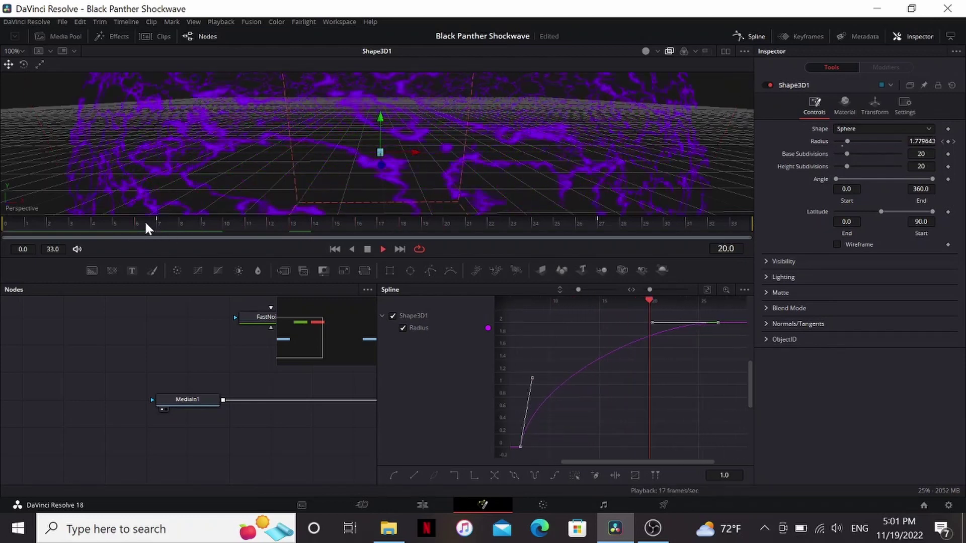
pyautogui.press('space')
# Close the spline editor and keyframe the noise's Brightness at -1.0 on frame 7 and 1.0 on frame 27
pyautogui.click(752, 40)
pyautogui.moveTo(419, 284); pyautogui.dragTo(177, 284)
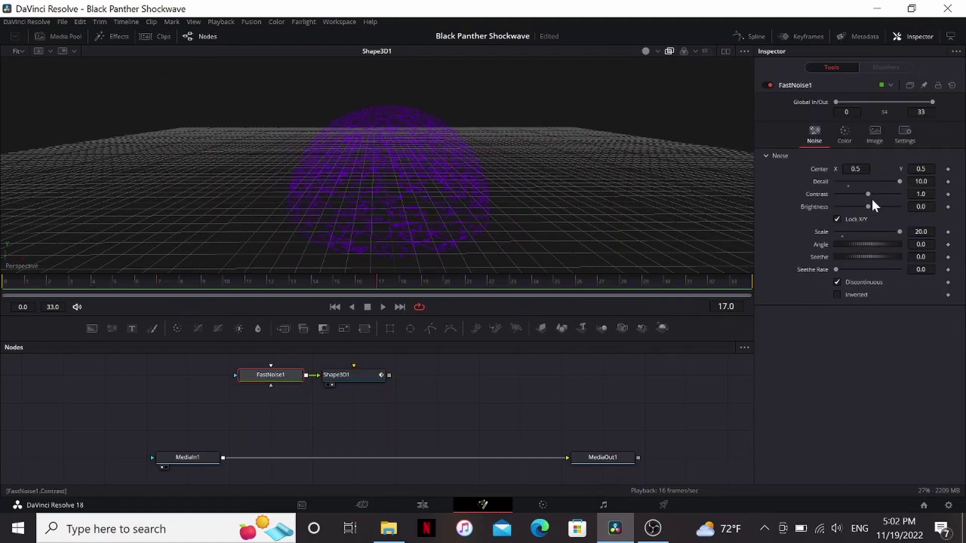
pyautogui.moveTo(866, 206); pyautogui.dragTo(898, 206)
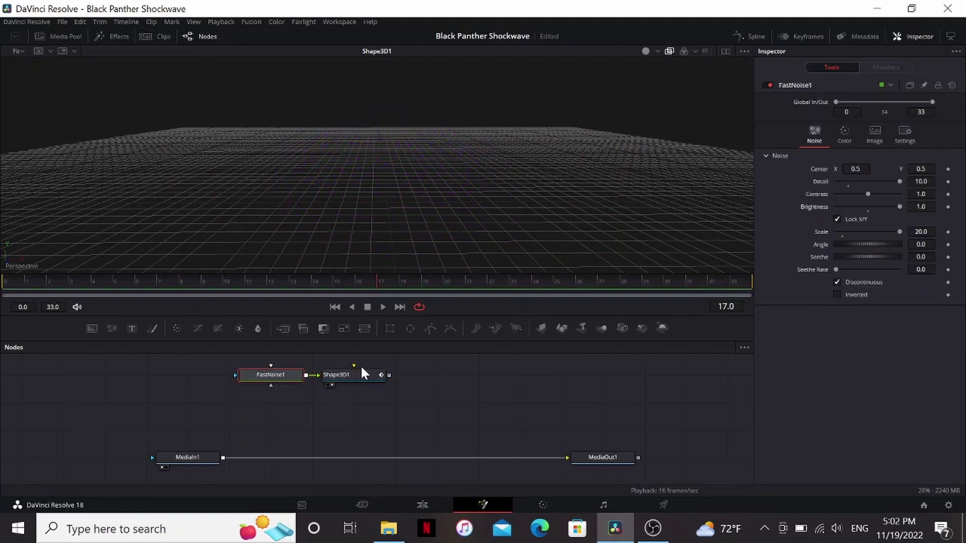
pyautogui.click(597, 284)
pyautogui.click(948, 207)
pyautogui.click(835, 207)
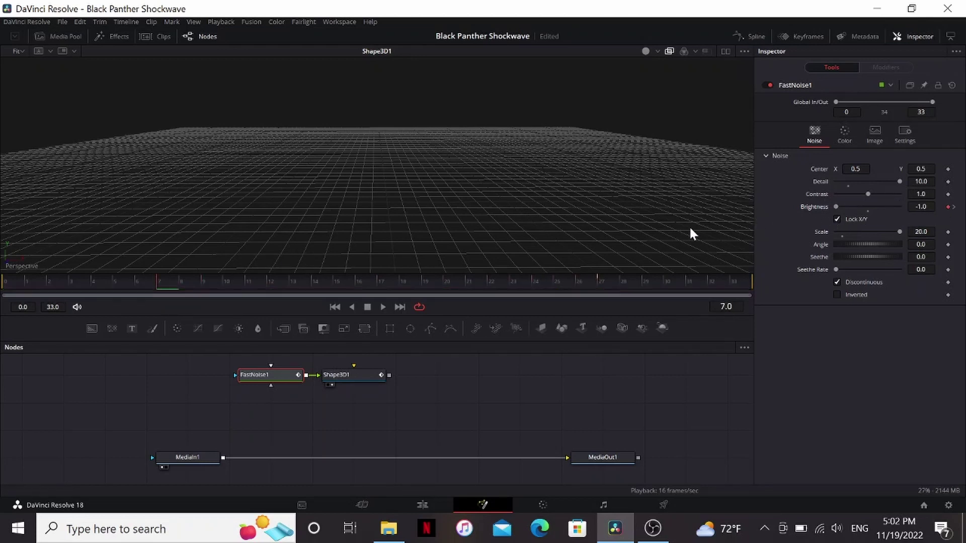
# Set the noise's Contrast to 1.95 and its Seethe Rate to 0.165
pyautogui.moveTo(174, 290)
pyautogui.mouseDown()
pyautogui.moveTo(225, 287)
pyautogui.moveTo(183, 286)
pyautogui.mouseUp()
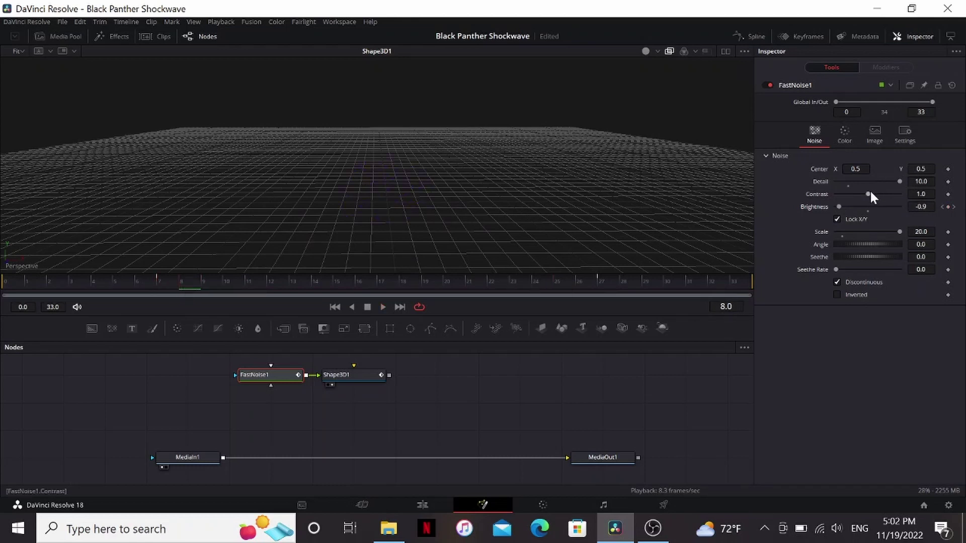
pyautogui.moveTo(868, 194); pyautogui.dragTo(879, 194)
pyautogui.moveTo(837, 270); pyautogui.dragTo(847, 271)
# Keyframe the noise's Center at frame 7, raise its Y value at frame 27 and preview the moving texture
pyautogui.click(949, 169)
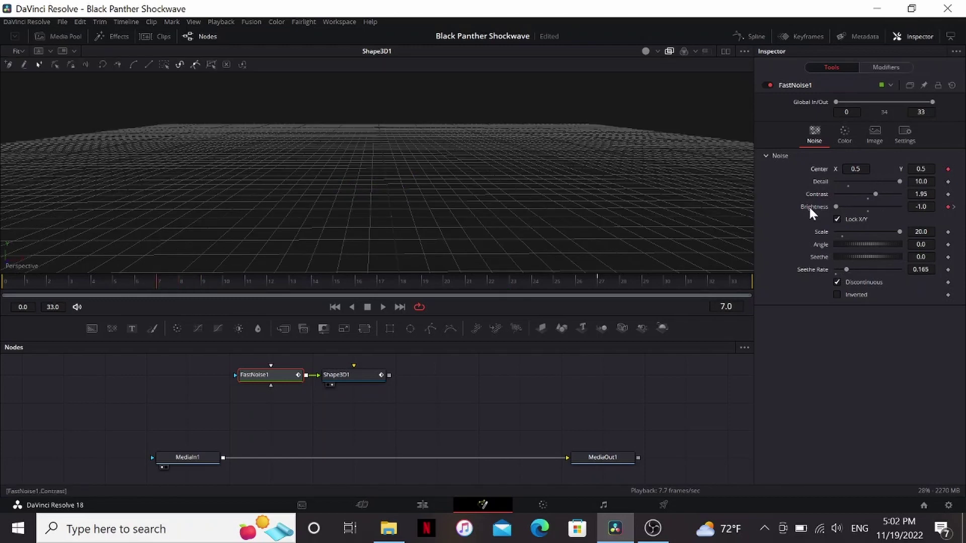
pyautogui.click(954, 207)
pyautogui.moveTo(920, 169); pyautogui.dragTo(944, 169)
pyautogui.moveTo(921, 169); pyautogui.dragTo(936, 169)
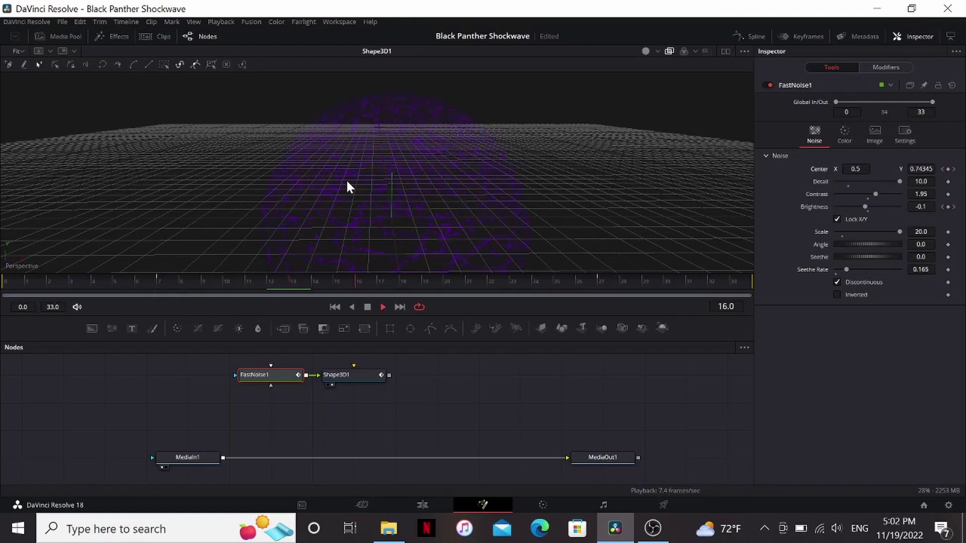
pyautogui.press('space')
# Add a Renderer3D node after the dome's Shape3D and display it in the viewer
pyautogui.click(367, 376)
pyautogui.hotkey('shift', 'space')
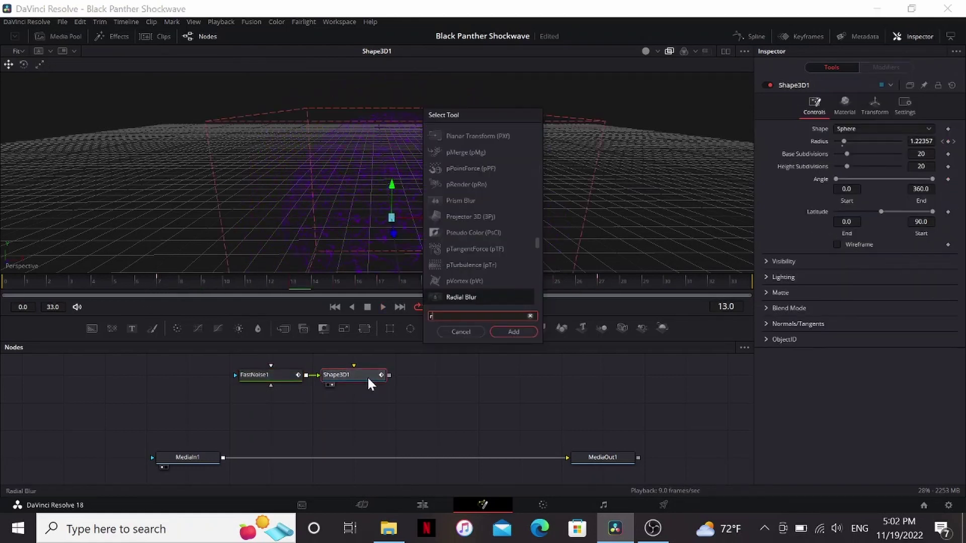
pyautogui.write('rend')
pyautogui.press('Return')
pyautogui.press('1')
# Set the Renderer3D to the OpenGL Renderer with Quick Sort transparency
pyautogui.click(848, 203)
pyautogui.click(849, 210)
pyautogui.click(855, 312)
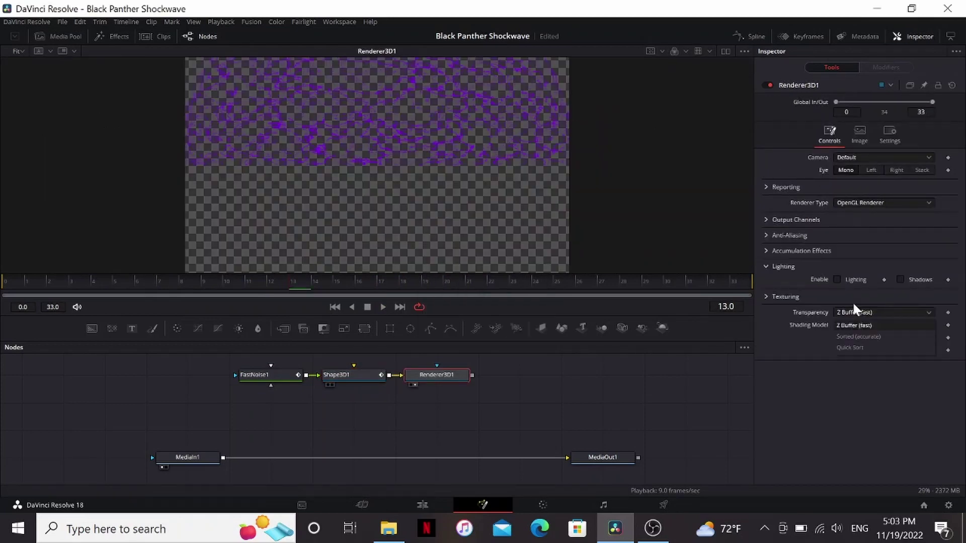
pyautogui.click(859, 349)
# Merge the Renderer3D output over MediaIn1 and select the resulting merge node
pyautogui.moveTo(472, 375); pyautogui.dragTo(223, 456)
pyautogui.click(442, 377)
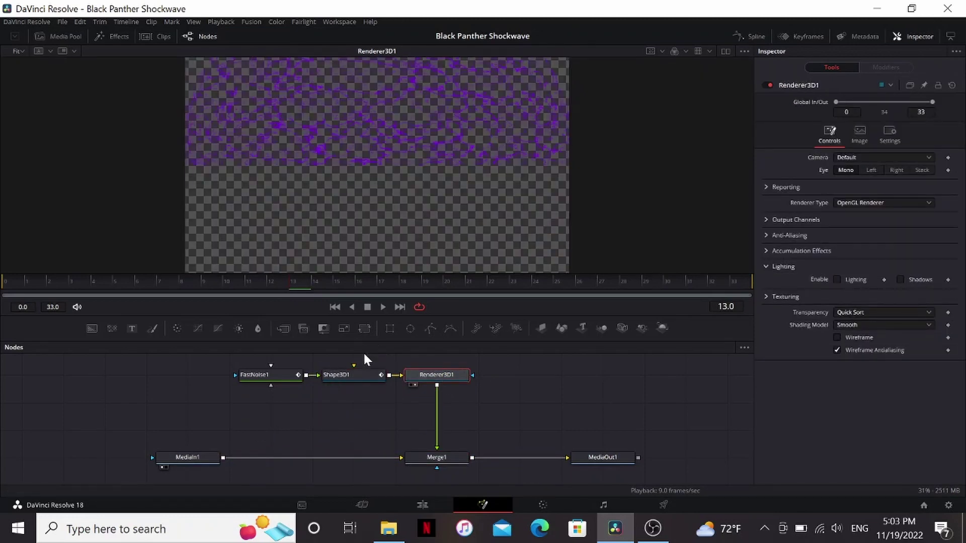
pyautogui.click(453, 459)
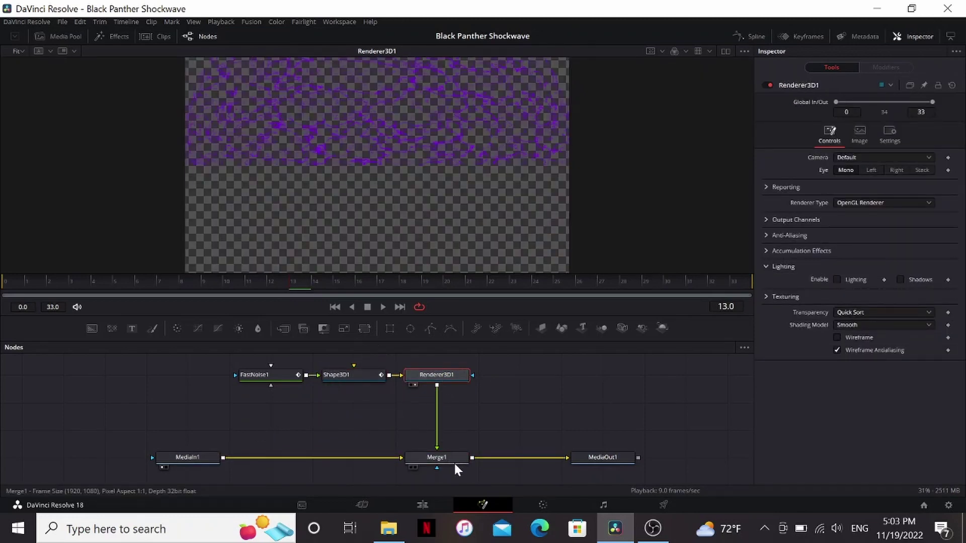
# Disconnect the noise from the Shape3D to see the solid dome and adjust its Y translation to the ground
pyautogui.click(357, 376)
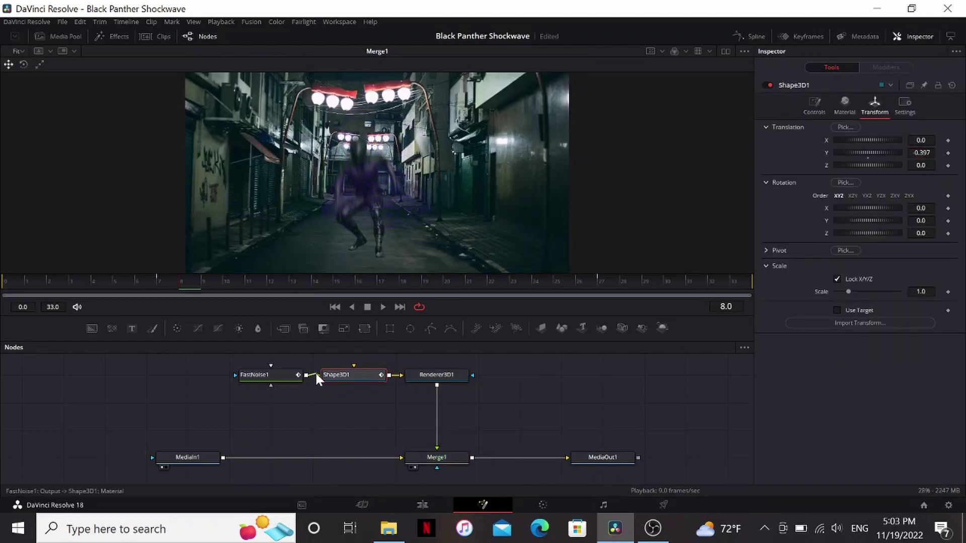
pyautogui.moveTo(315, 374); pyautogui.dragTo(314, 400)
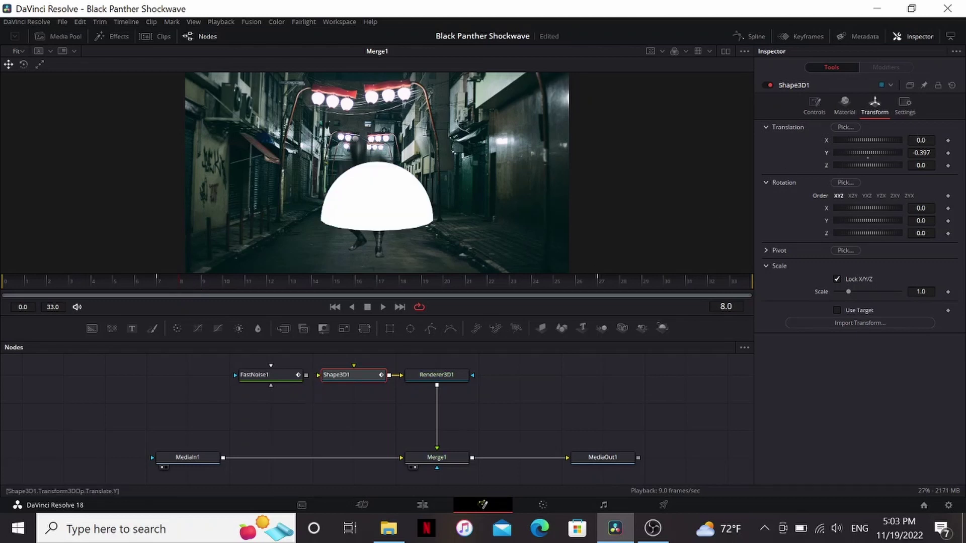
pyautogui.moveTo(920, 152); pyautogui.dragTo(887, 140)
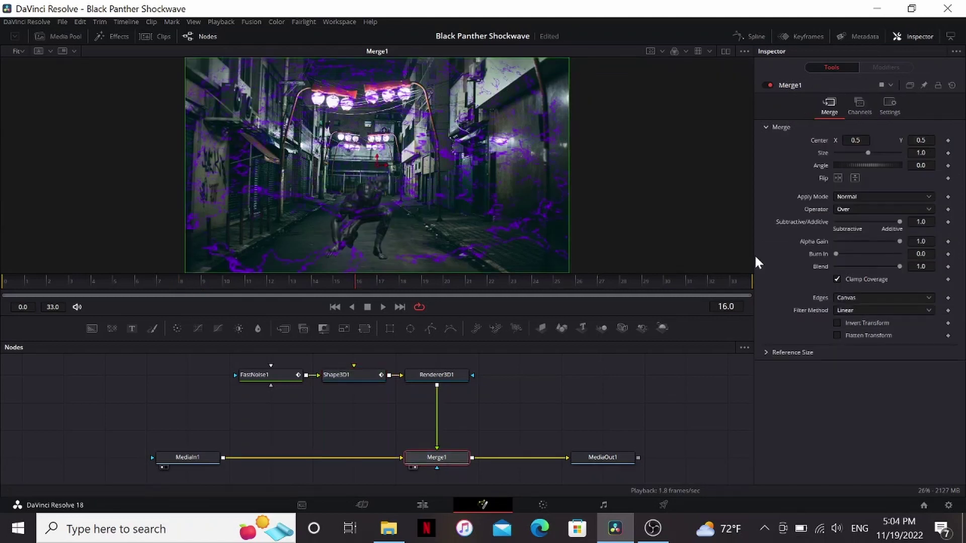
# Set the merge's Apply Mode to Screen and go to frame 11
pyautogui.click(853, 197)
pyautogui.click(849, 220)
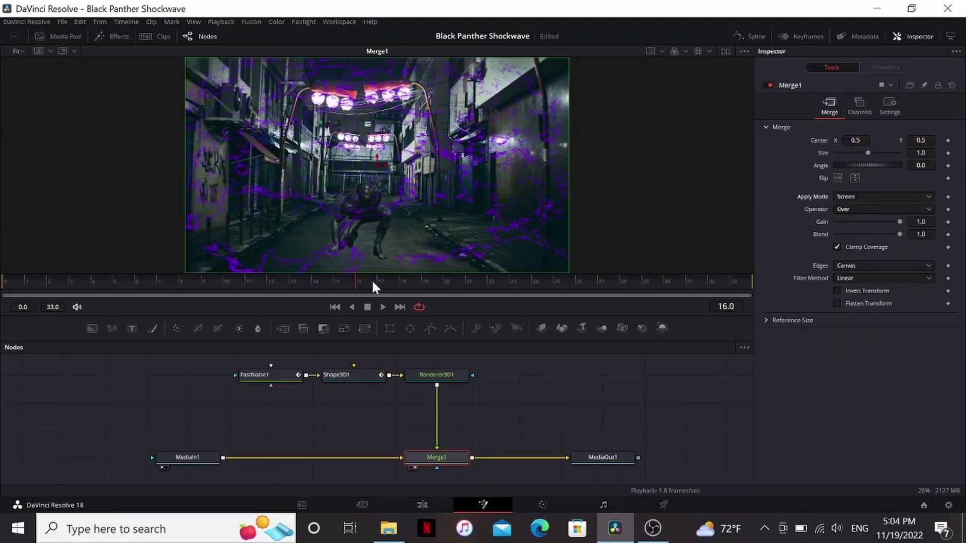
pyautogui.moveTo(342, 285); pyautogui.dragTo(281, 282)
# Display the Renderer3D alone with the checker underlay turned off and examine the dome's edge closely
pyautogui.moveTo(437, 375); pyautogui.dragTo(531, 180)
pyautogui.press('1')
pyautogui.rightClick(481, 161)
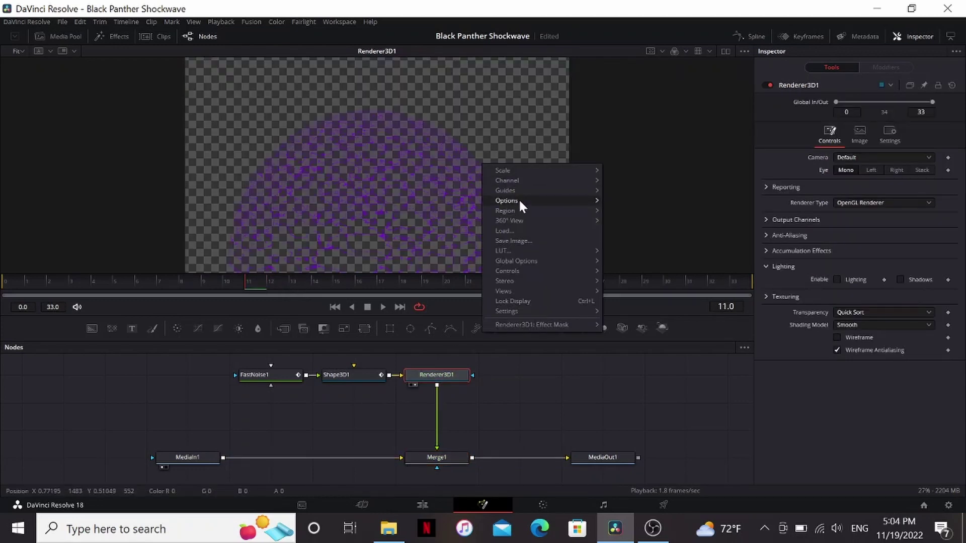
pyautogui.moveTo(518, 199)
pyautogui.click(620, 200)
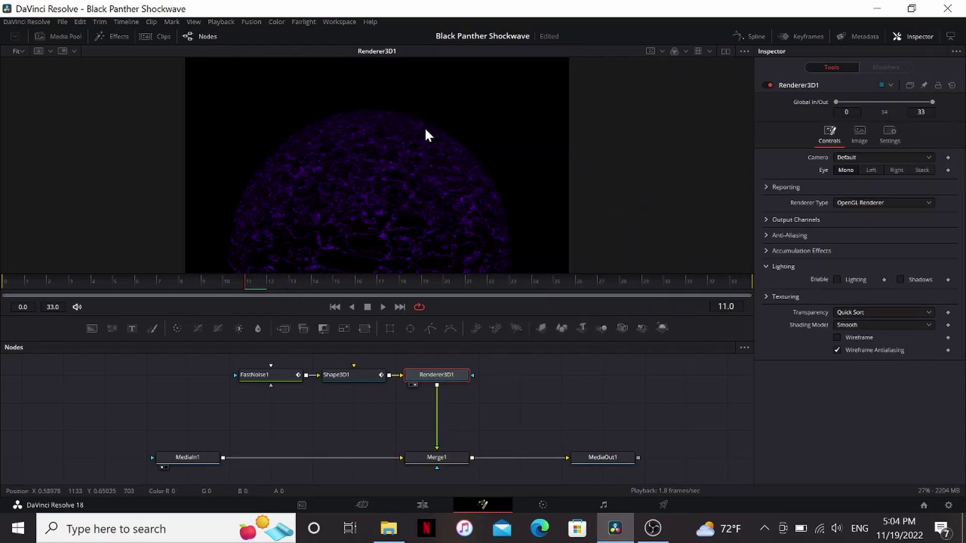
pyautogui.scroll(2, 431, 149)
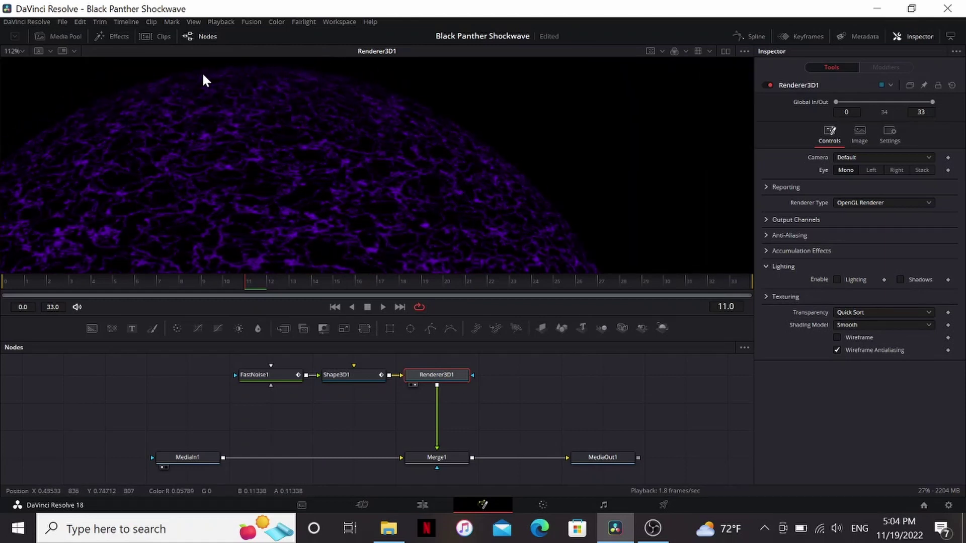
# Insert a Displace node after the Renderer3D, feed it with a new FastNoise and view that noise
pyautogui.hotkey('shift', 'space')
pyautogui.write('dsp')
pyautogui.press('Return')
pyautogui.moveTo(112, 329); pyautogui.dragTo(401, 403)
pyautogui.press('1')
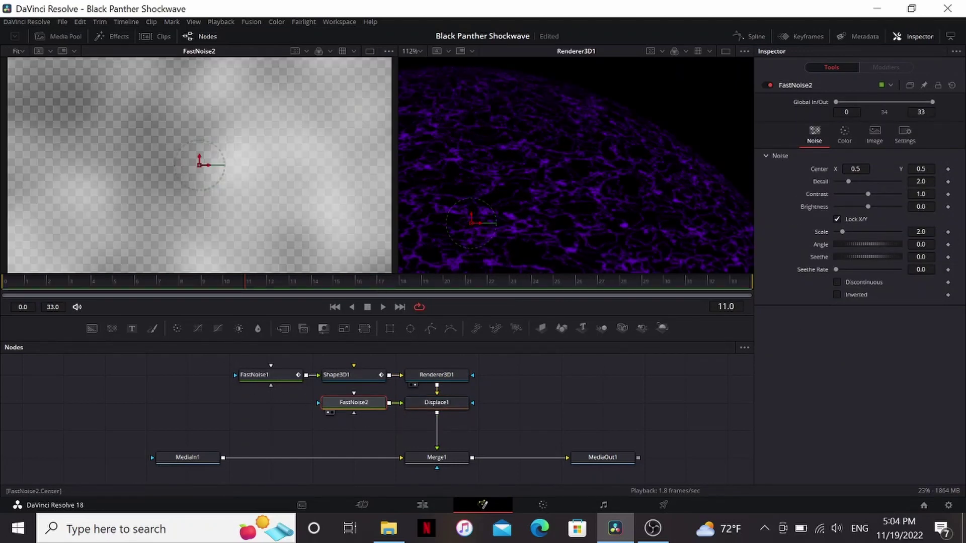
# Set the second FastNoise's Scale to 30 and raise its Detail to the slider maximum
pyautogui.moveTo(844, 233); pyautogui.dragTo(949, 232)
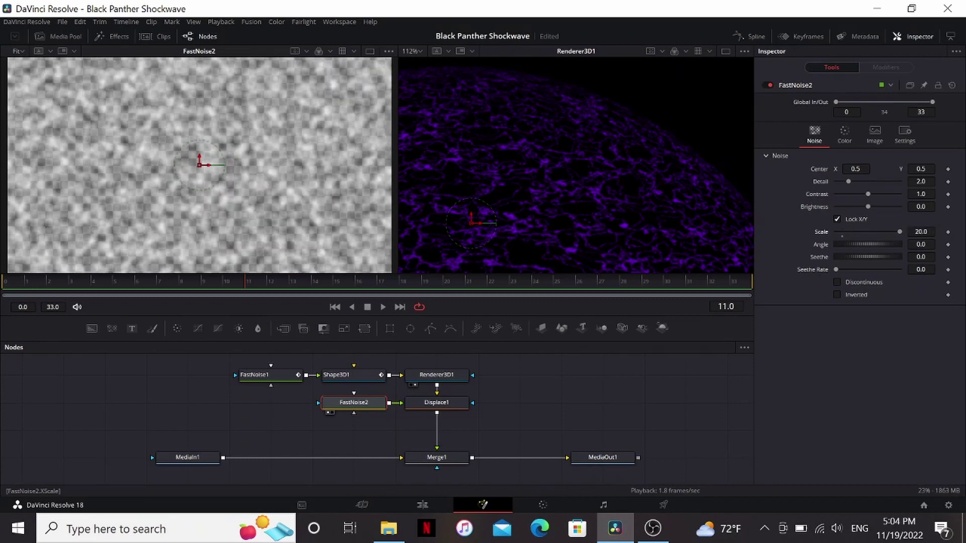
pyautogui.press('Return')
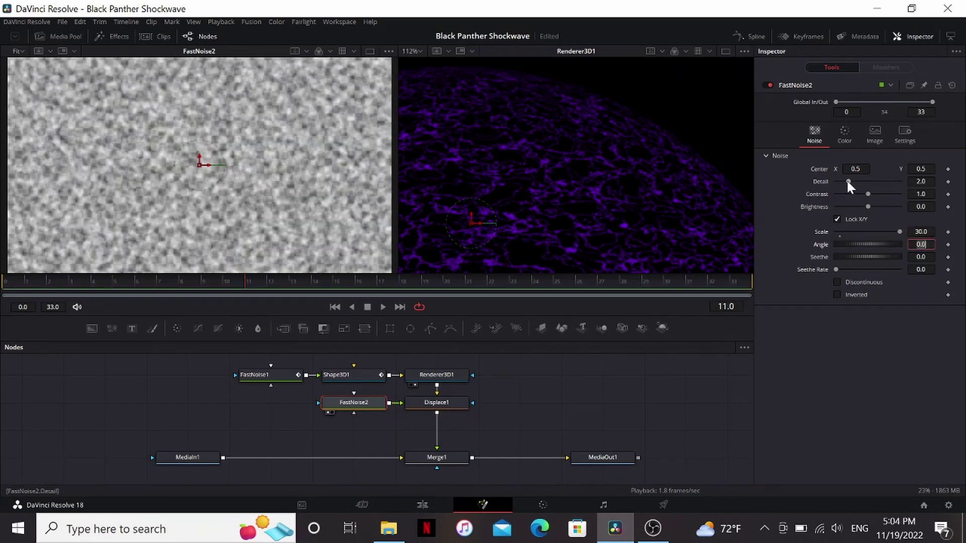
pyautogui.moveTo(848, 182); pyautogui.dragTo(900, 181)
# Move the Displace center to about X 0.482, Y 0.090 at the dome's base and set Refraction Strength to 0.052
pyautogui.click(436, 403)
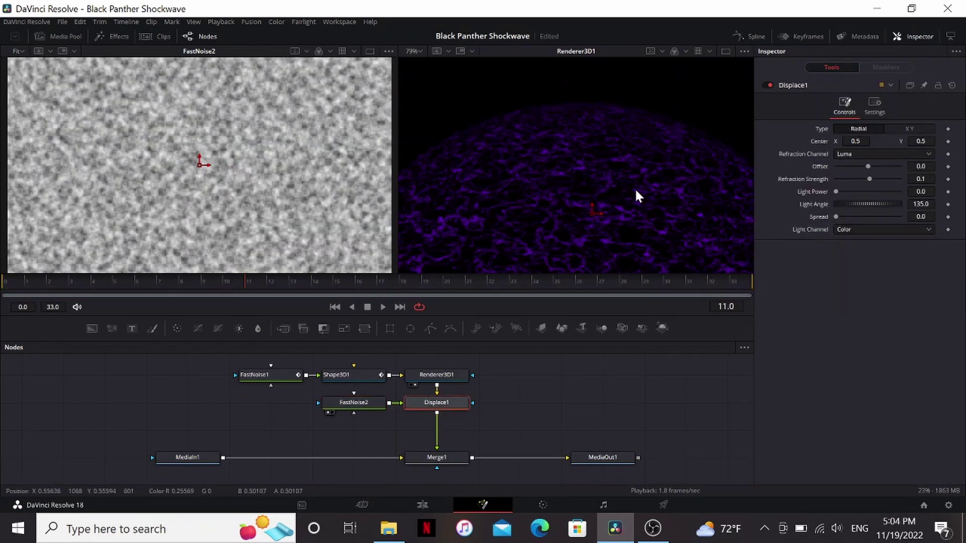
pyautogui.scroll(-3, 635, 188)
pyautogui.moveTo(615, 247); pyautogui.dragTo(602, 249)
pyautogui.scroll(3, 584, 135)
pyautogui.moveTo(869, 179); pyautogui.dragTo(870, 179)
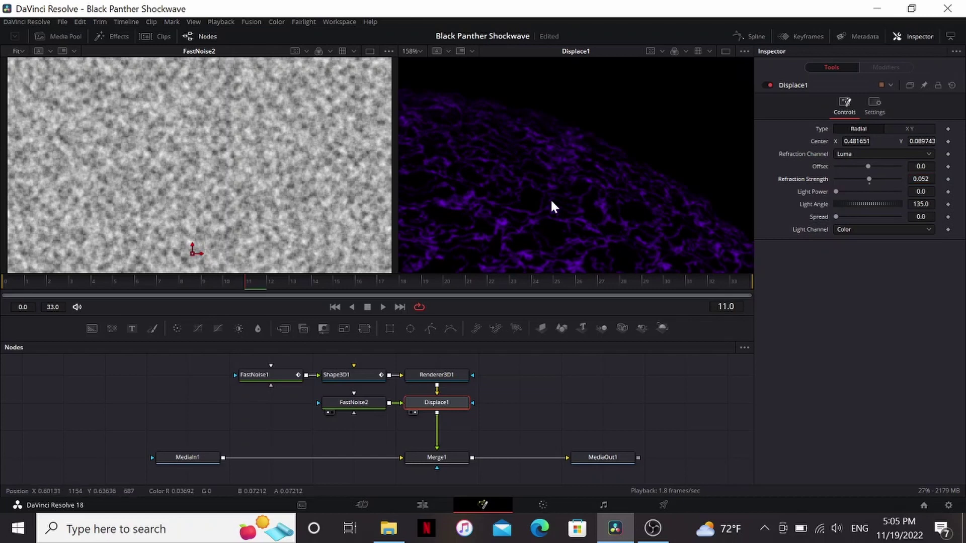
pyautogui.scroll(3, 551, 201)
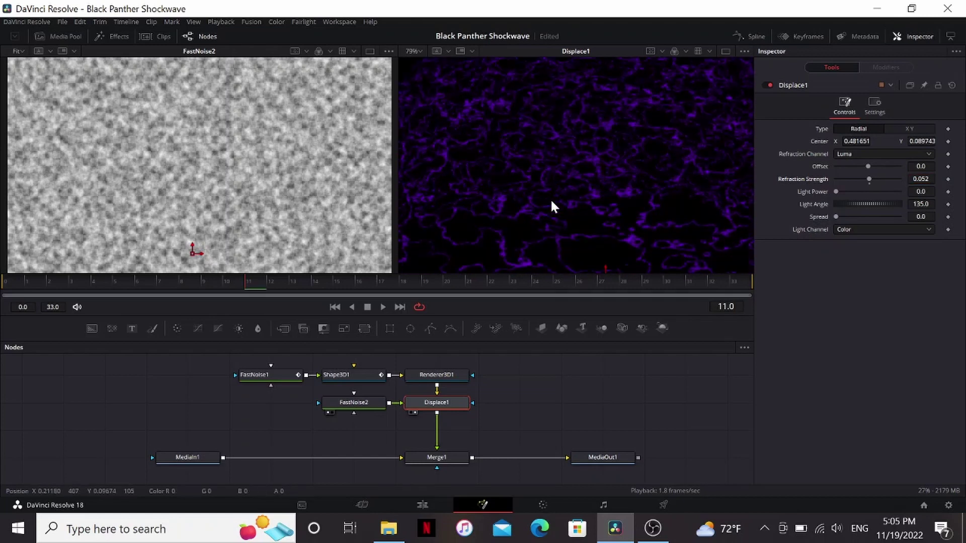
pyautogui.scroll(-4, 552, 202)
# Add a Directional Blur after the Displace node and set its type to Radial
pyautogui.hotkey('shift', 'space')
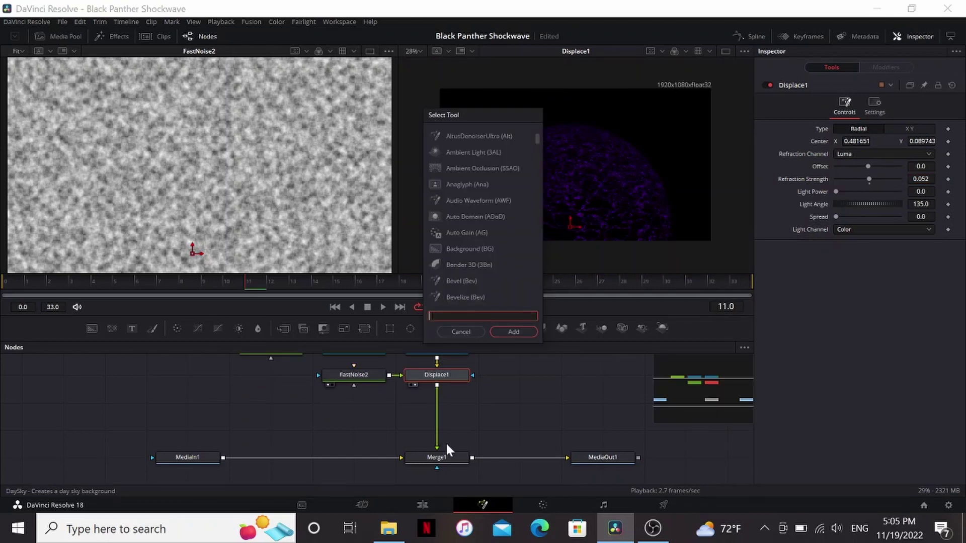
pyautogui.write('dir')
pyautogui.press('Return')
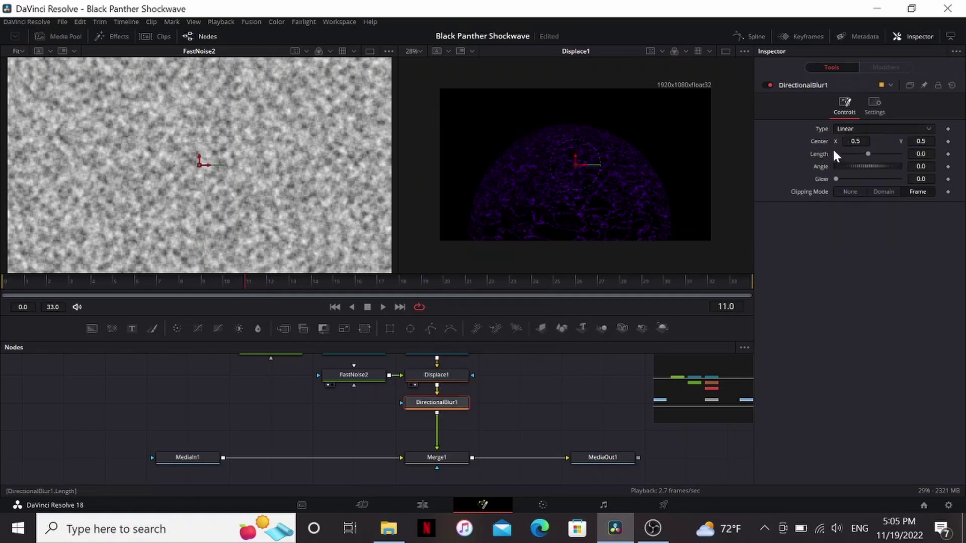
pyautogui.click(850, 128)
pyautogui.click(853, 147)
# Place the radial blur's center at about X 0.491, Y 0.130 and set its Length to -0.0055
pyautogui.moveTo(575, 163); pyautogui.dragTo(576, 214)
pyautogui.scroll(2, 574, 206)
pyautogui.moveTo(920, 154); pyautogui.dragTo(917, 153)
pyautogui.press('2')
pyautogui.scroll(2, 587, 198)
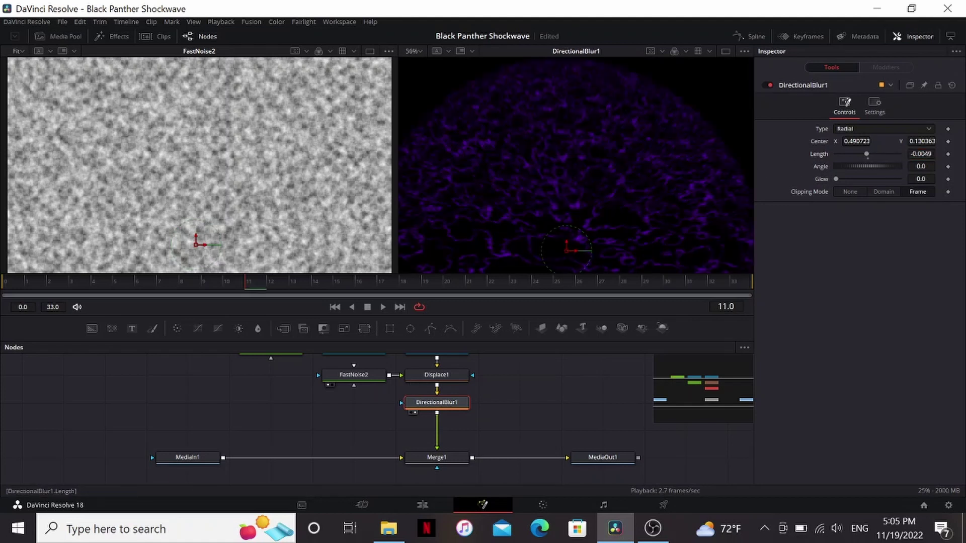
pyautogui.moveTo(920, 154); pyautogui.dragTo(918, 153)
pyautogui.hotkey('ctrl', 'f')
# Add an XGlow after the Directional Blur and check the glowing dome at frame 14
pyautogui.hotkey('shift', 'space')
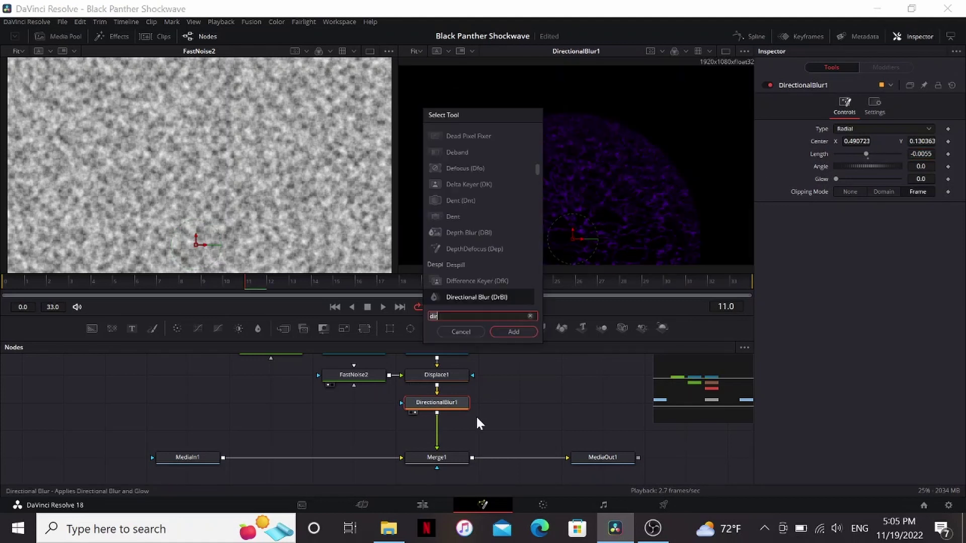
pyautogui.press('BackSpace')
pyautogui.press('BackSpace')
pyautogui.press('BackSpace')
pyautogui.write('xg')
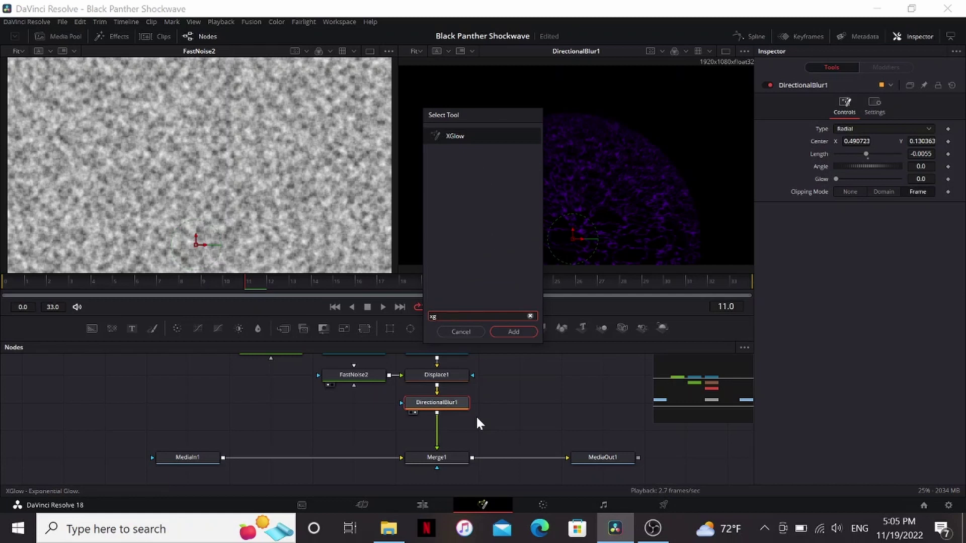
pyautogui.press('Return')
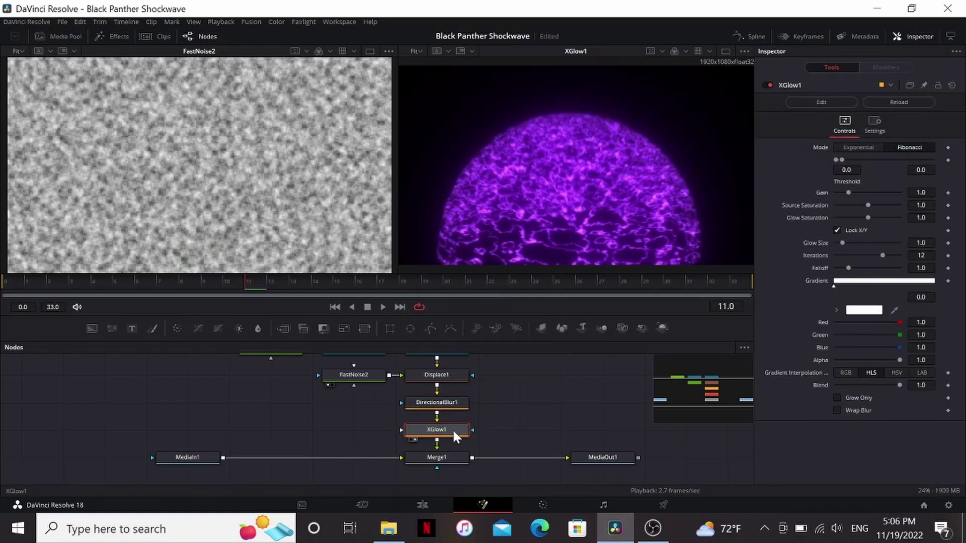
pyautogui.click(316, 280)
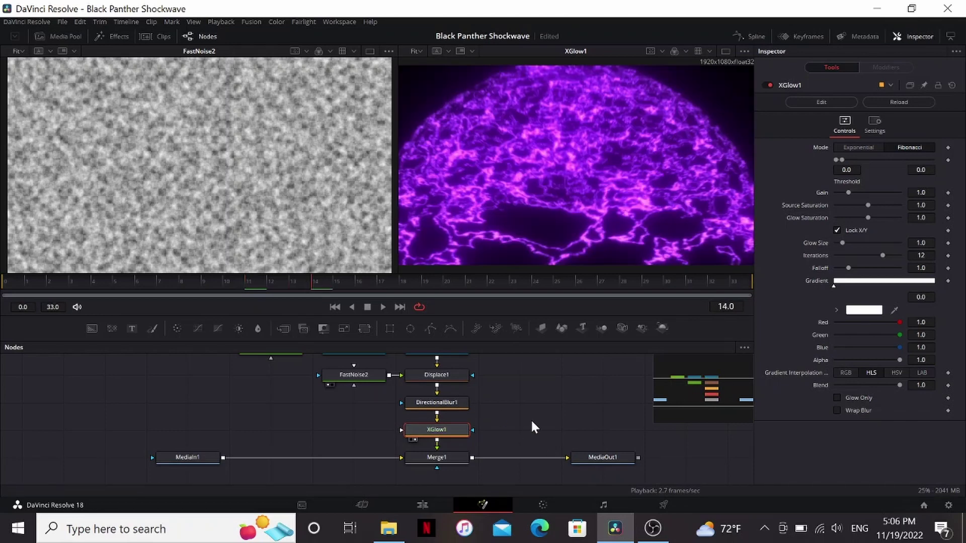
# Add a Tintensity node after the XGlow and display the merged composite in the second viewer
pyautogui.hotkey('shift', 'space')
pyautogui.write('tint')
pyautogui.press('Return')
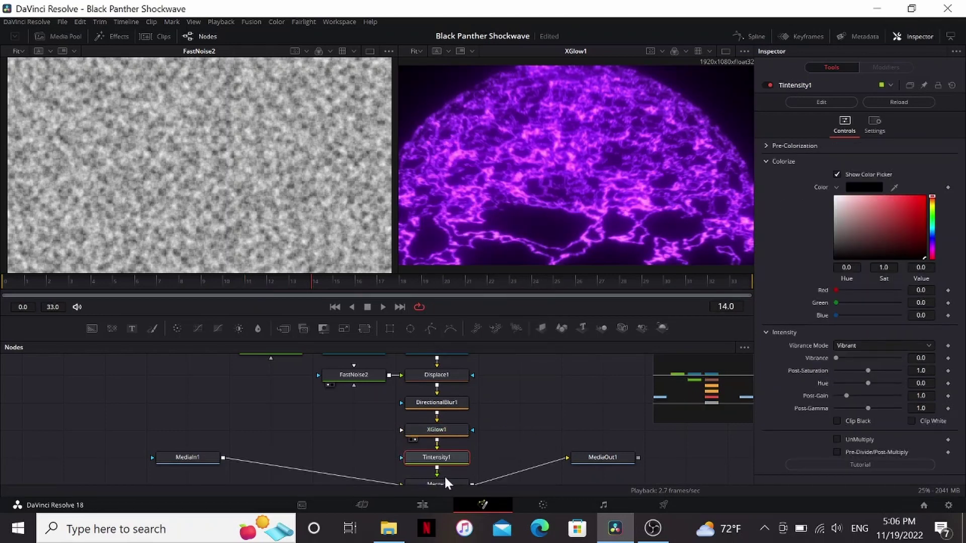
pyautogui.scroll(-2, 445, 472)
pyautogui.click(452, 461)
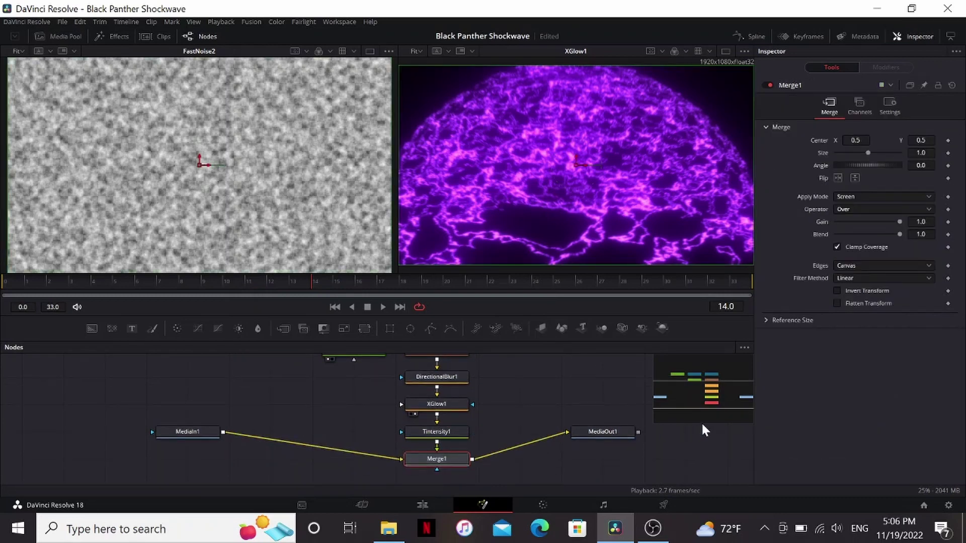
pyautogui.press('2')
# Raise the Tintensity's Post-Gamma and fine-tune its other intensity settings to brighten the glow
pyautogui.click(449, 432)
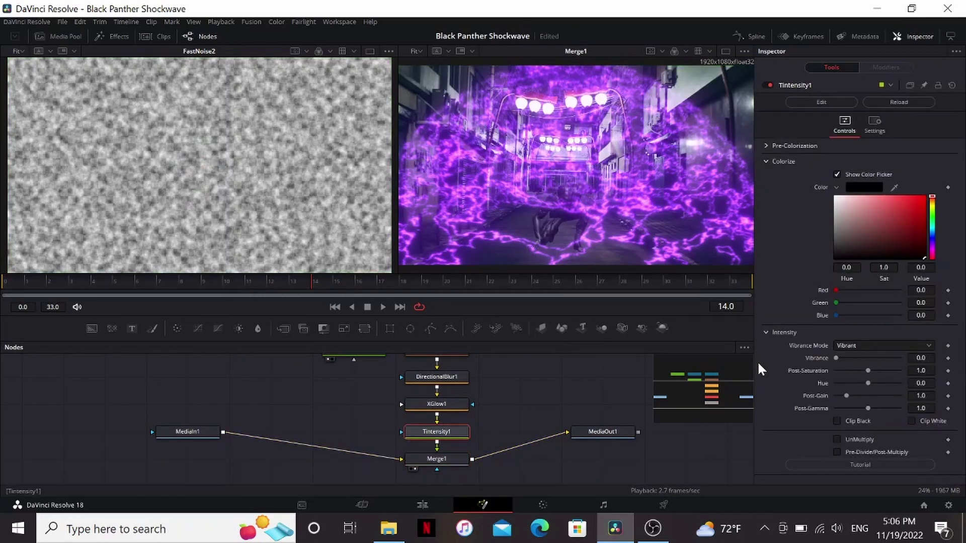
pyautogui.moveTo(868, 408)
pyautogui.mouseDown()
pyautogui.moveTo(886, 410)
pyautogui.moveTo(882, 401)
pyautogui.mouseUp()
pyautogui.moveTo(856, 372); pyautogui.dragTo(850, 396)
pyautogui.click(867, 383)
# Align MediaIn1 with the merge node and insert a Displace node between them
pyautogui.moveTo(208, 429); pyautogui.dragTo(209, 456)
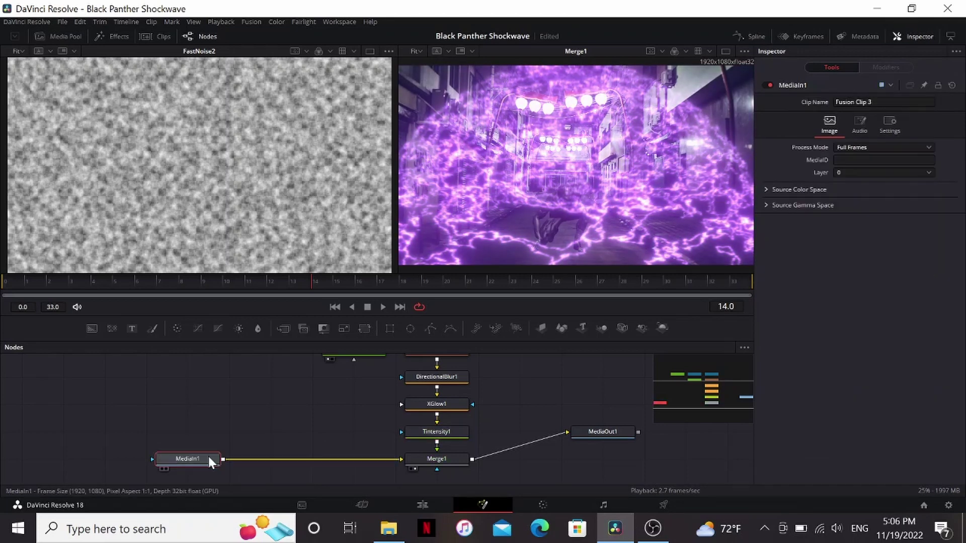
pyautogui.hotkey('shift', 'space')
pyautogui.write('disp')
pyautogui.press('Return')
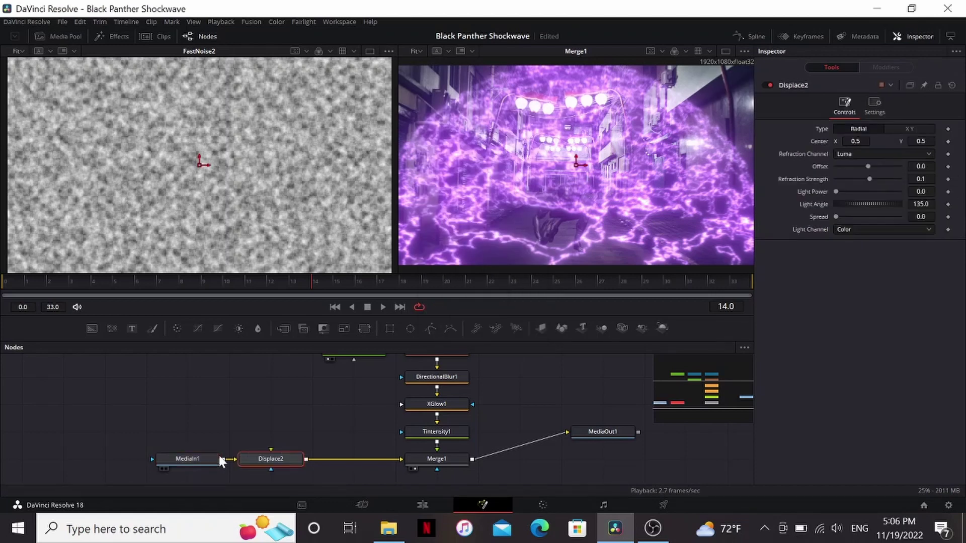
# Connect the Tintensity output to the footage's Displace node and inspect the distorted street in the second viewer
pyautogui.moveTo(436, 441); pyautogui.dragTo(277, 460)
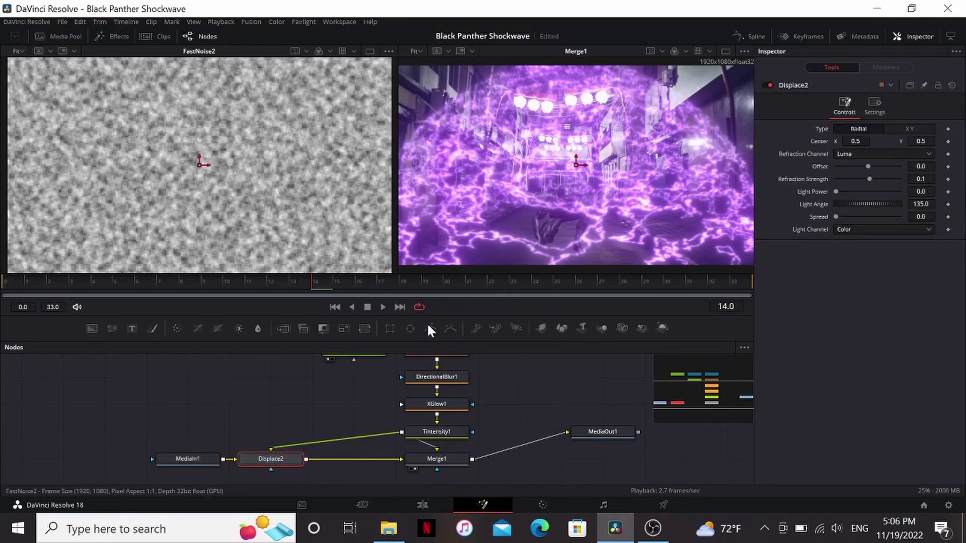
pyautogui.press('2')
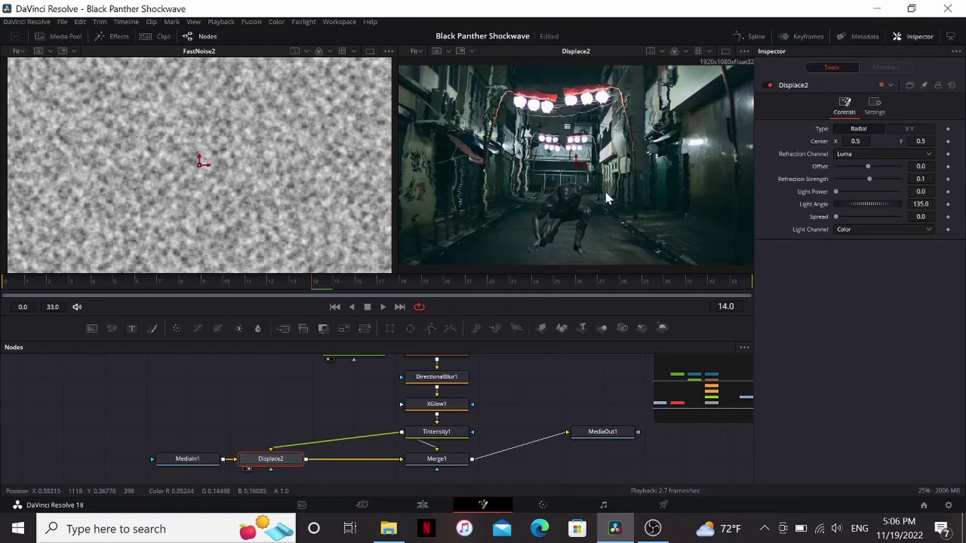
pyautogui.scroll(3, 605, 189)
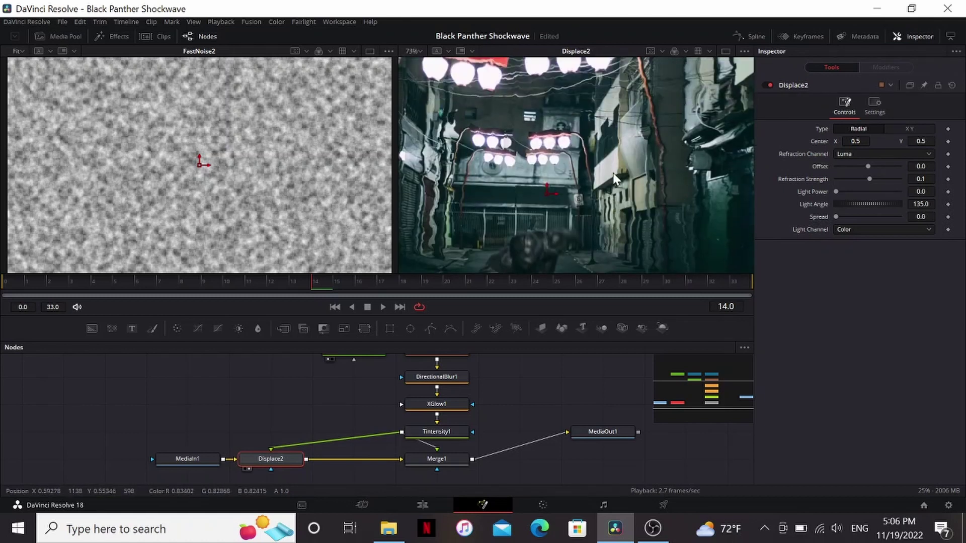